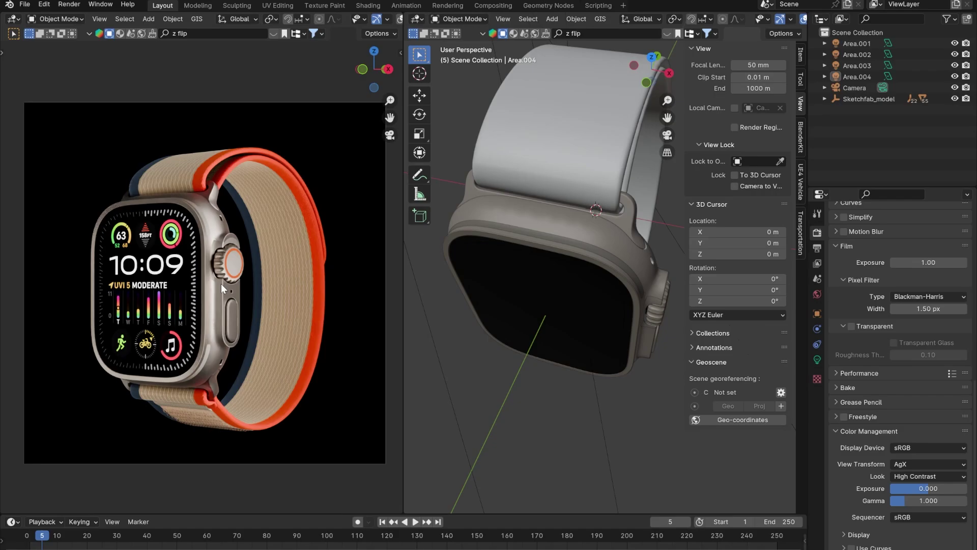
Orbit freely around the watch to inspect its side and rear three-quarter view
{"action": "key", "text": "KP_0"}
{"action": "scroll", "coordinate": [232, 281], "scroll_direction": "up", "scroll_amount": 5}
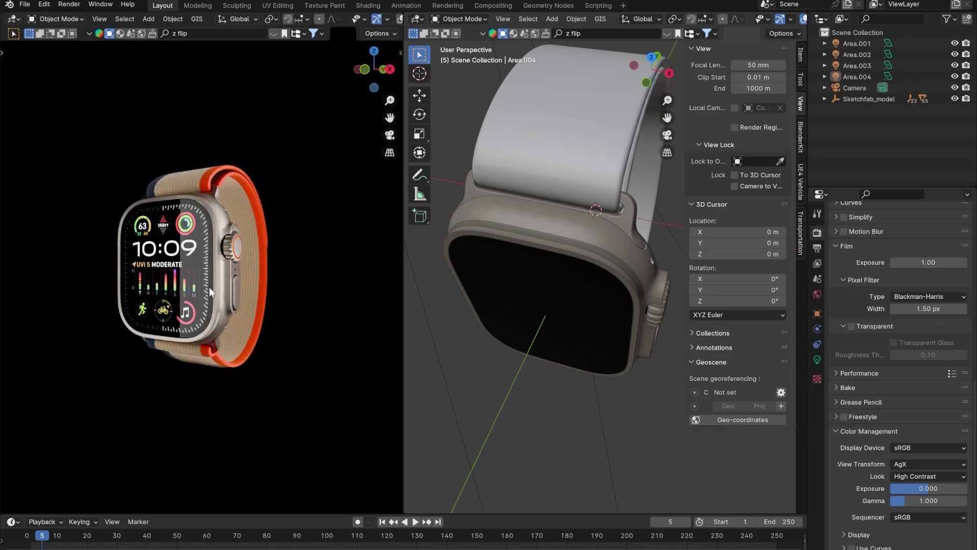
{"action": "mouse_move", "coordinate": [146, 275]}
{"action": "middle_mouse_down"}
{"action": "mouse_move", "coordinate": [273, 280]}
{"action": "mouse_move", "coordinate": [163, 276]}
{"action": "mouse_move", "coordinate": [241, 196]}
{"action": "middle_mouse_up"}
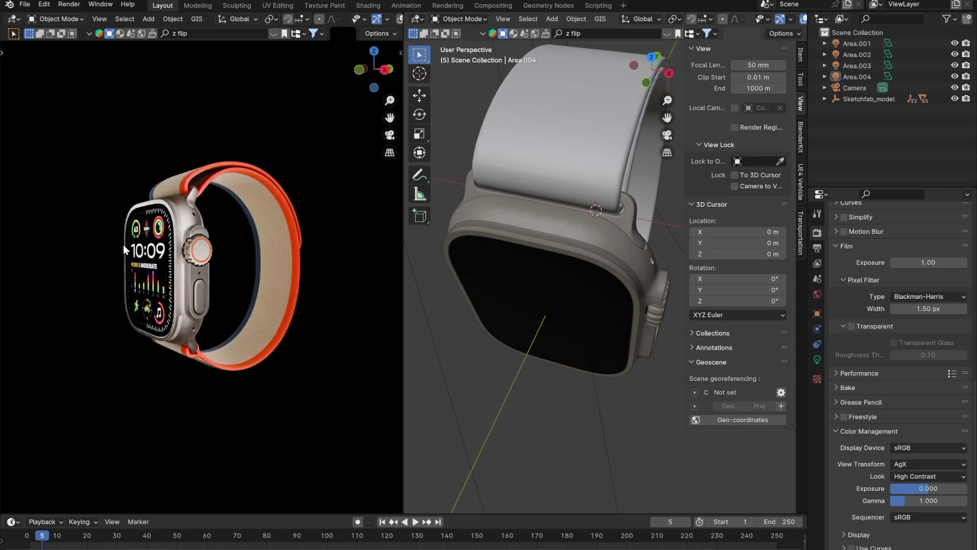
{"action": "middle_click_drag", "start_coordinate": [122, 244], "coordinate": [303, 241]}
{"action": "scroll", "coordinate": [203, 276], "scroll_direction": "up", "scroll_amount": 2}
{"action": "scroll", "coordinate": [202, 278], "scroll_direction": "up", "scroll_amount": 3}
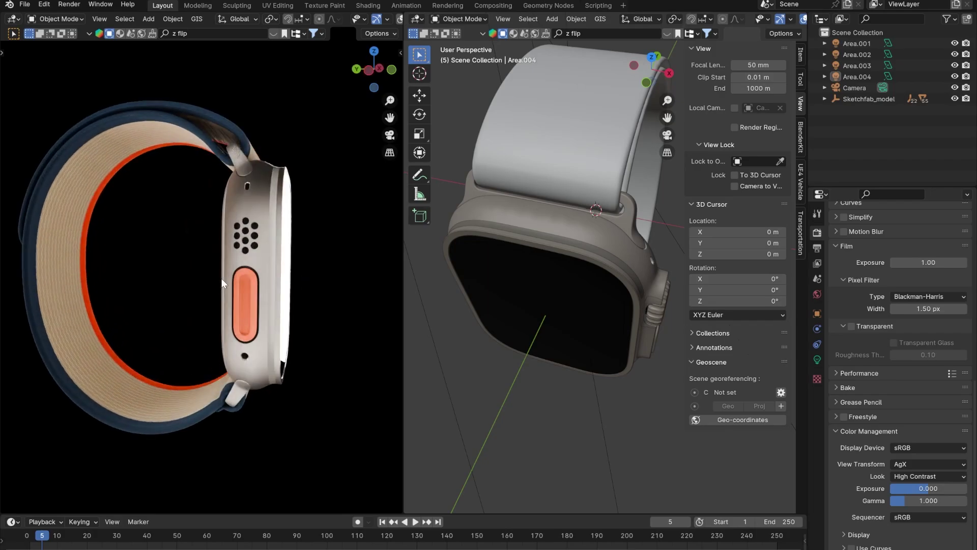
{"action": "mouse_move", "coordinate": [224, 274]}
{"action": "middle_mouse_down"}
{"action": "mouse_move", "coordinate": [293, 248]}
{"action": "mouse_move", "coordinate": [267, 350]}
{"action": "mouse_move", "coordinate": [262, 329]}
{"action": "mouse_move", "coordinate": [101, 332]}
{"action": "mouse_move", "coordinate": [143, 209]}
{"action": "mouse_move", "coordinate": [219, 279]}
{"action": "mouse_move", "coordinate": [208, 293]}
{"action": "mouse_move", "coordinate": [106, 276]}
{"action": "mouse_move", "coordinate": [69, 280]}
{"action": "mouse_move", "coordinate": [32, 260]}
{"action": "mouse_move", "coordinate": [387, 193]}
{"action": "mouse_move", "coordinate": [401, 239]}
{"action": "mouse_move", "coordinate": [28, 283]}
{"action": "mouse_move", "coordinate": [392, 135]}
{"action": "middle_mouse_up"}
Restore the camera framing and view the Apple Watch Ultra 2 photo in Chrome
{"action": "left_click", "coordinate": [390, 135]}
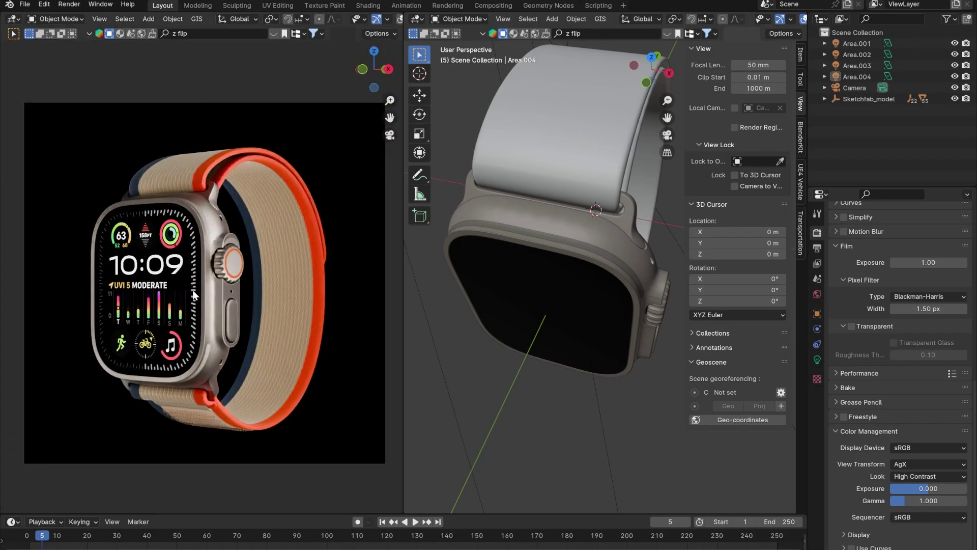
{"action": "key", "text": "alt+Tab"}
{"action": "key", "text": "alt+Tab"}
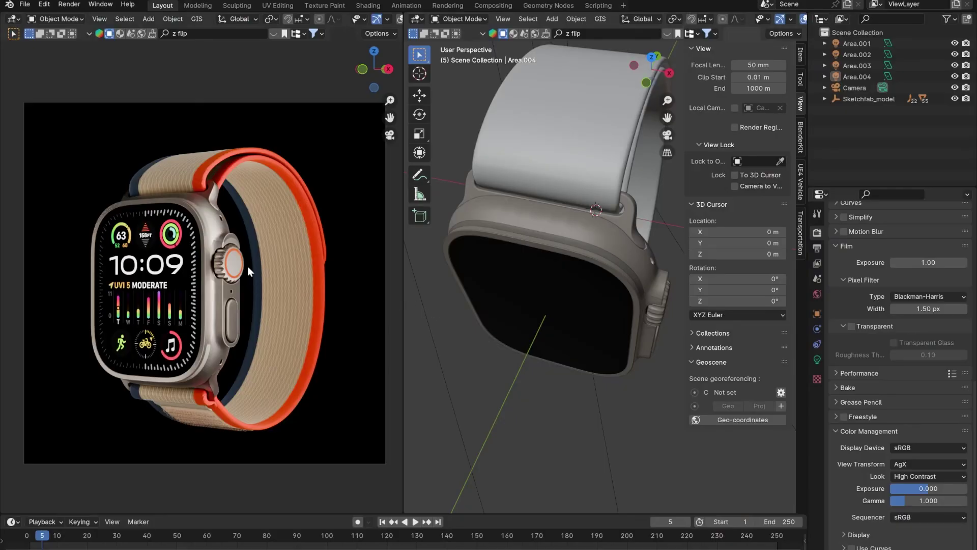
{"action": "key", "text": "alt+Tab"}
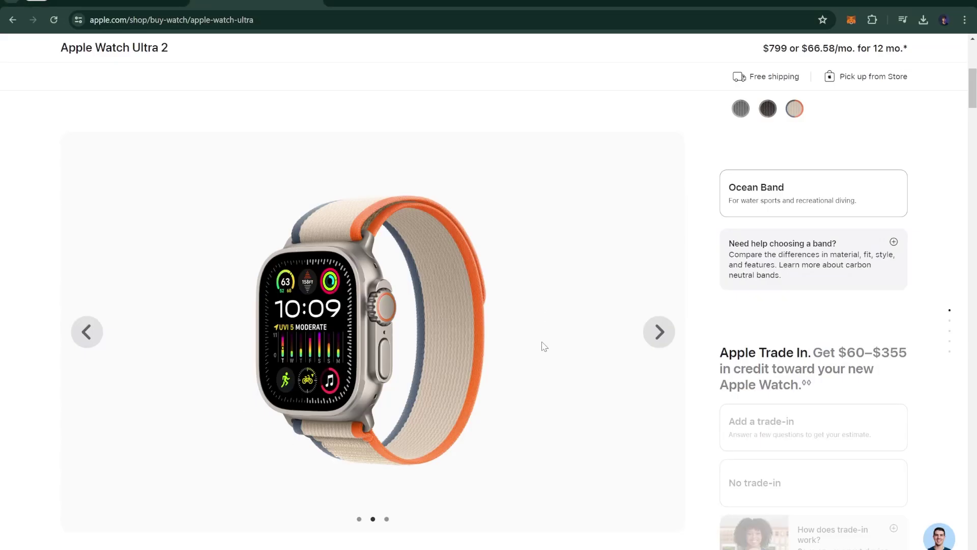
{"action": "key", "text": "alt+Tab"}
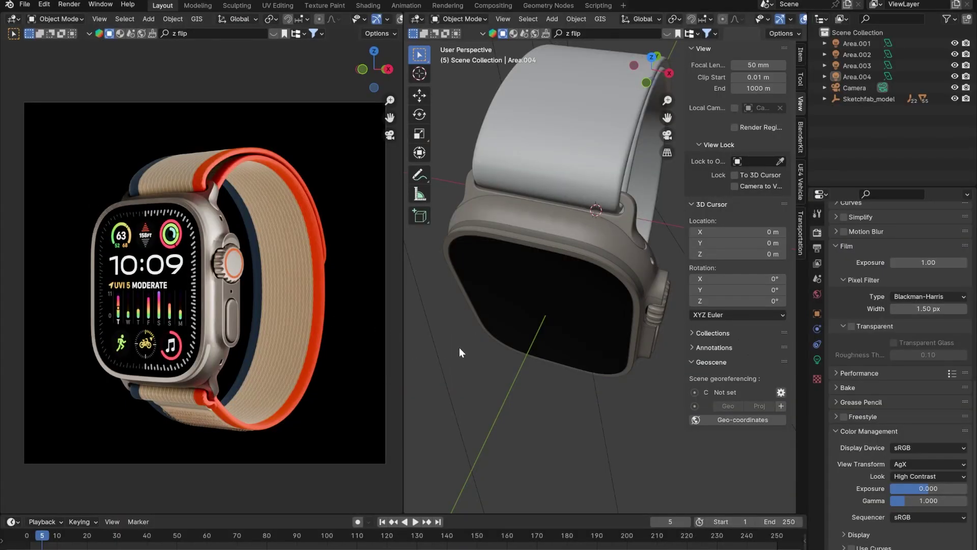
{"action": "scroll", "coordinate": [460, 349], "scroll_direction": "down", "scroll_amount": 3}
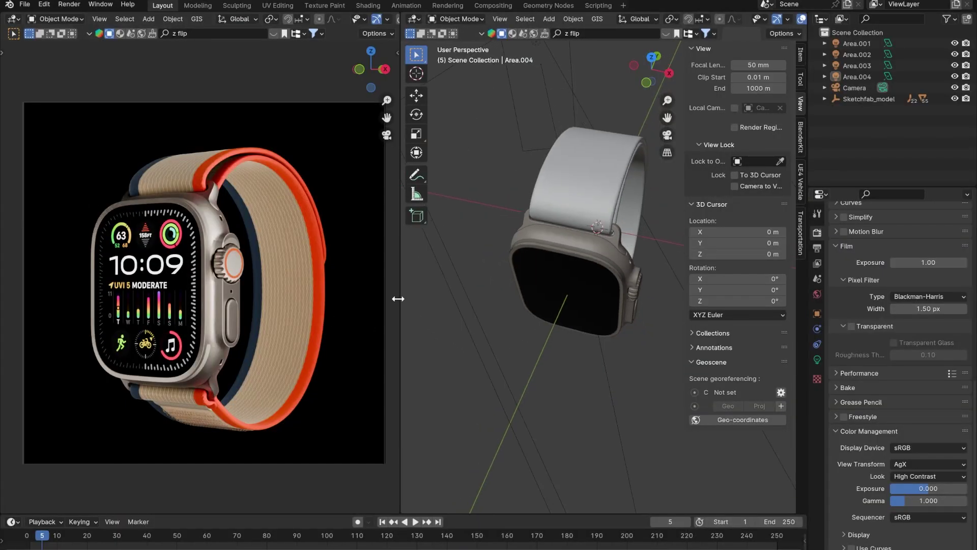
Widen the 3D view, hide all four area lights, then re-enable only Area.001
{"action": "left_click_drag", "start_coordinate": [405, 306], "coordinate": [312, 305]}
{"action": "scroll", "coordinate": [510, 311], "scroll_direction": "down", "scroll_amount": 2}
{"action": "scroll", "coordinate": [510, 306], "scroll_direction": "down", "scroll_amount": 3}
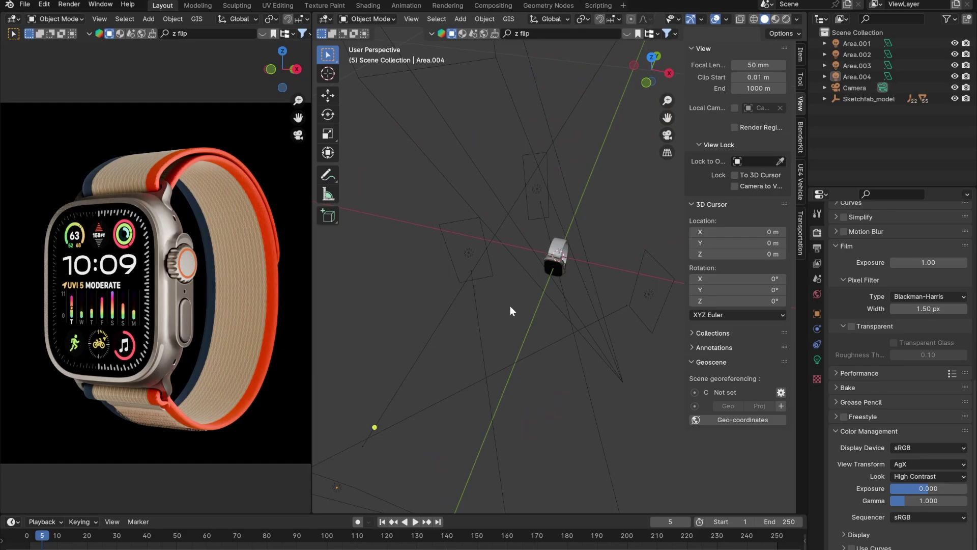
{"action": "mouse_move", "coordinate": [510, 307]}
{"action": "middle_mouse_down"}
{"action": "mouse_move", "coordinate": [549, 305]}
{"action": "mouse_move", "coordinate": [554, 279]}
{"action": "mouse_move", "coordinate": [548, 353]}
{"action": "mouse_move", "coordinate": [574, 329]}
{"action": "middle_mouse_up"}
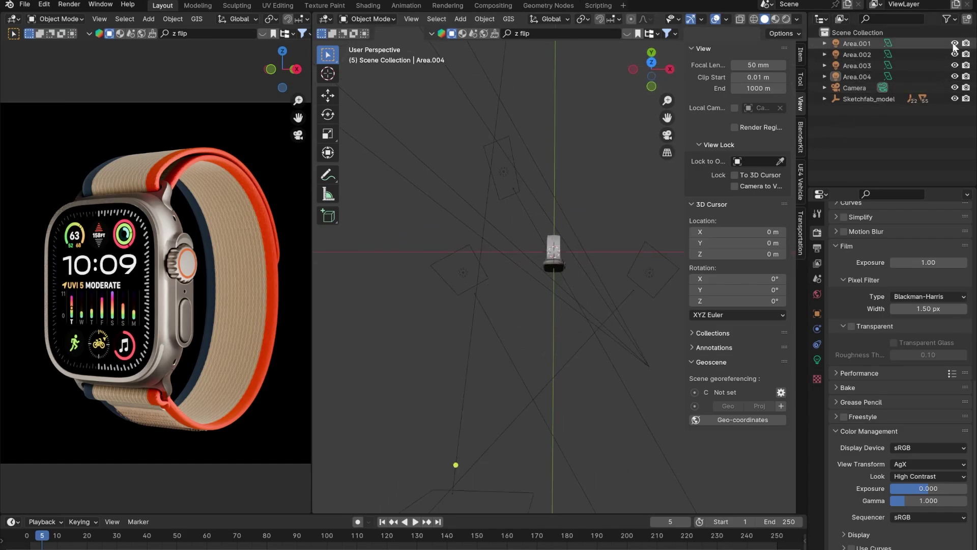
{"action": "left_click_drag", "start_coordinate": [954, 43], "coordinate": [955, 76]}
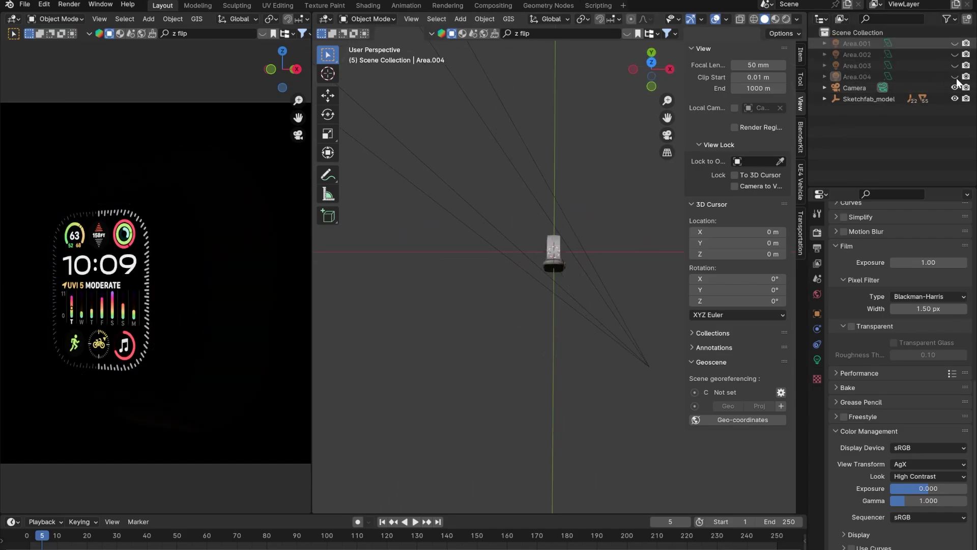
{"action": "left_click", "coordinate": [862, 46]}
{"action": "left_click", "coordinate": [955, 44]}
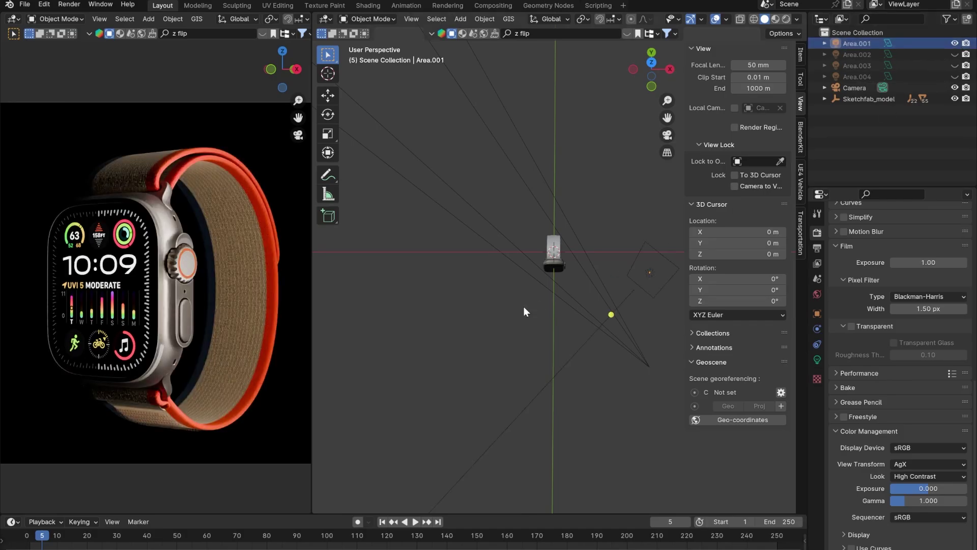
{"action": "mouse_move", "coordinate": [544, 288]}
{"action": "middle_mouse_down"}
{"action": "mouse_move", "coordinate": [527, 242]}
{"action": "mouse_move", "coordinate": [439, 191]}
{"action": "mouse_move", "coordinate": [567, 140]}
{"action": "middle_mouse_up"}
{"action": "scroll", "coordinate": [528, 250], "scroll_direction": "up", "scroll_amount": 4}
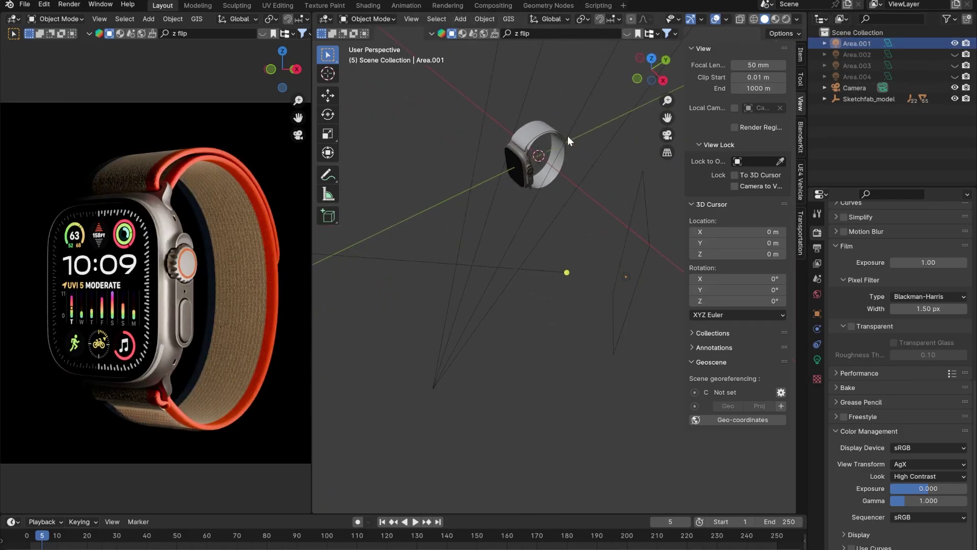
{"action": "mouse_move", "coordinate": [607, 247]}
{"action": "middle_mouse_down"}
{"action": "mouse_move", "coordinate": [567, 254]}
{"action": "mouse_move", "coordinate": [514, 303]}
{"action": "middle_mouse_up"}
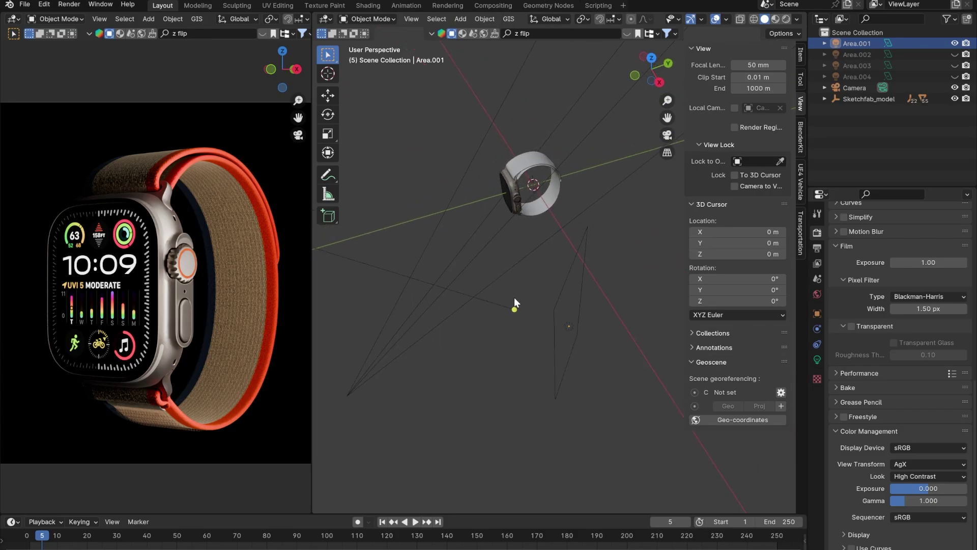
{"action": "left_click", "coordinate": [571, 327]}
{"action": "key", "text": "r"}
{"action": "key", "text": "z"}
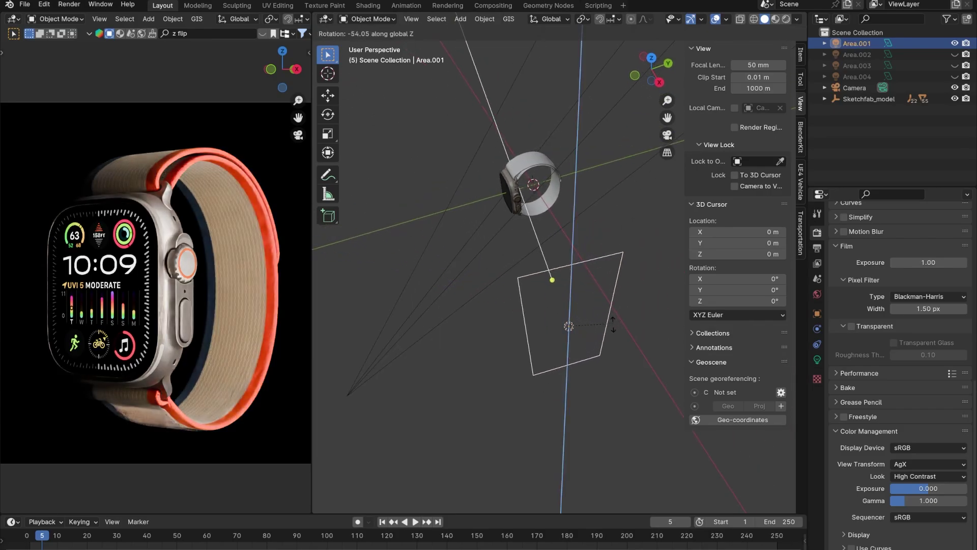
{"action": "left_click", "coordinate": [569, 331]}
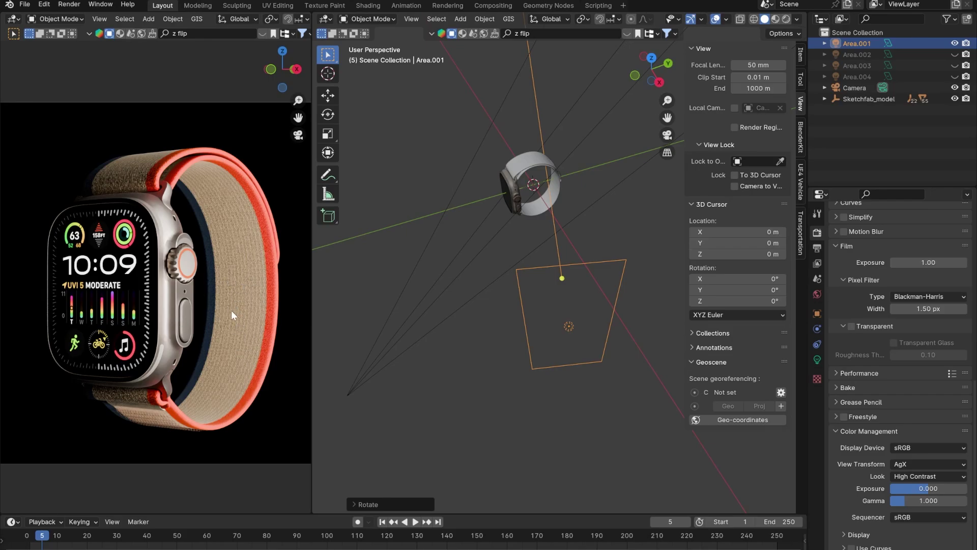
{"action": "key", "text": "ctrl+z"}
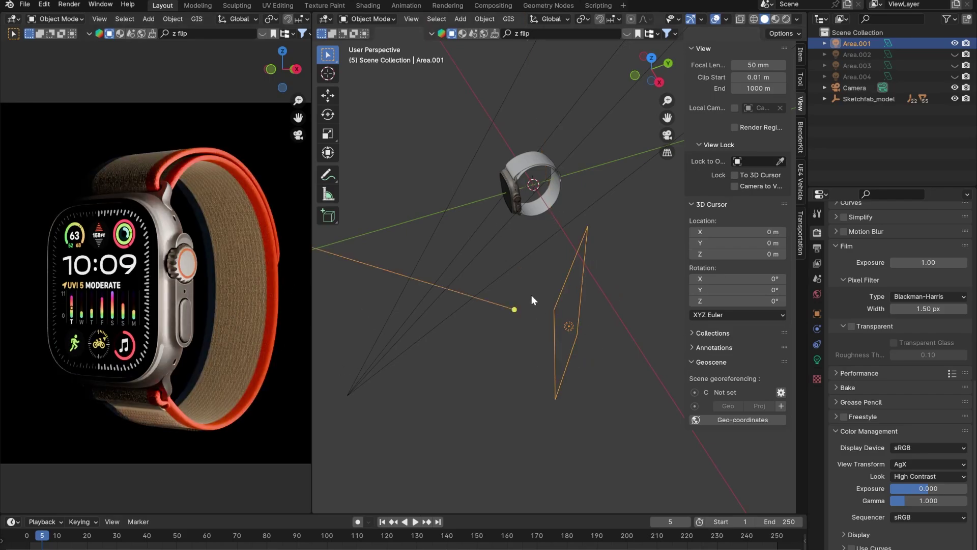
{"action": "middle_click_drag", "start_coordinate": [531, 296], "coordinate": [606, 297]}
{"action": "middle_click_drag", "start_coordinate": [519, 264], "coordinate": [589, 270]}
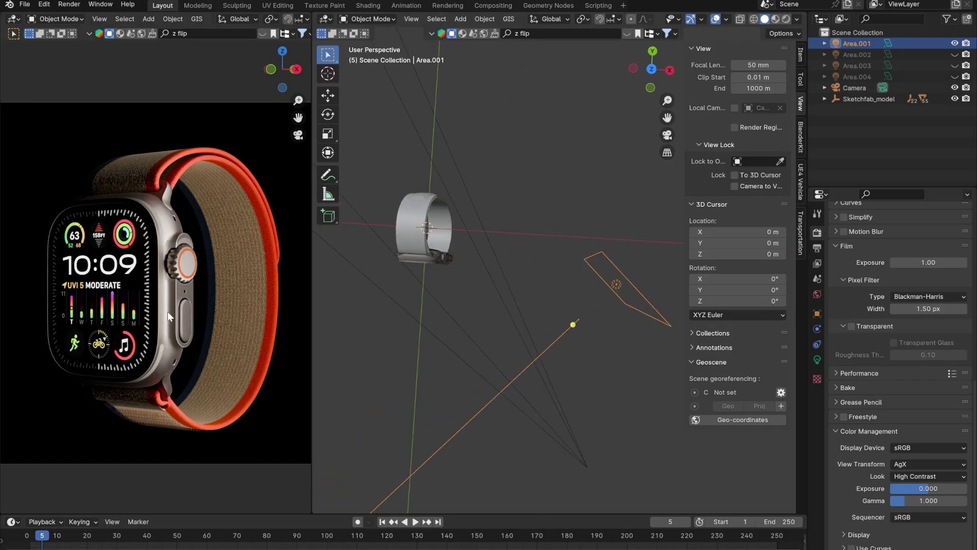
{"action": "scroll", "coordinate": [168, 313], "scroll_direction": "up", "scroll_amount": 4}
{"action": "scroll", "coordinate": [167, 235], "scroll_direction": "up", "scroll_amount": 2}
{"action": "scroll", "coordinate": [156, 194], "scroll_direction": "up", "scroll_amount": 2}
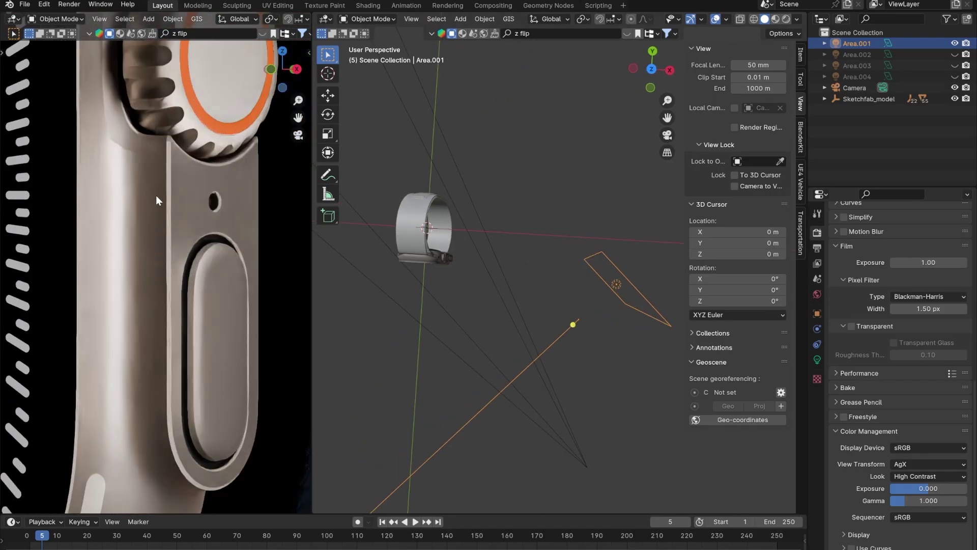
{"action": "scroll", "coordinate": [161, 449], "scroll_direction": "up", "scroll_amount": 2}
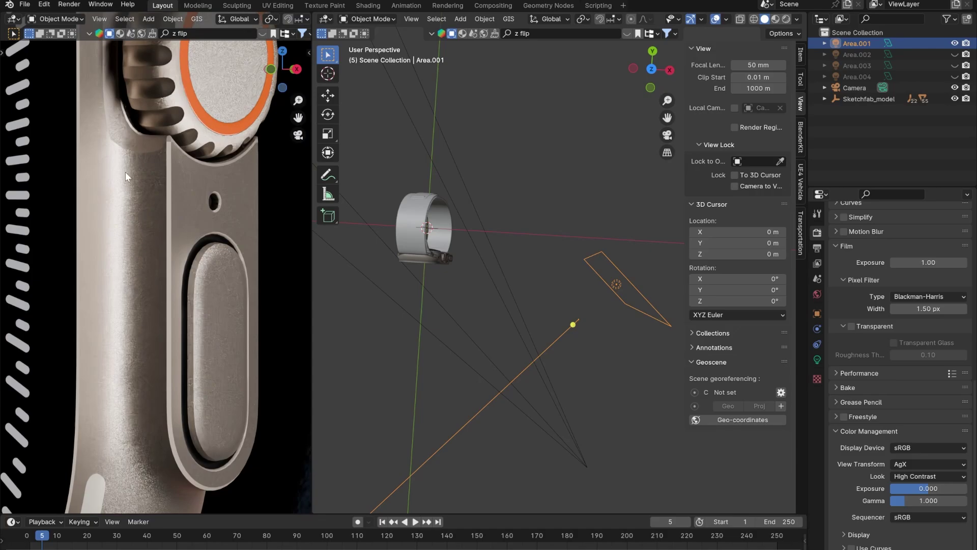
{"action": "key", "text": "Home"}
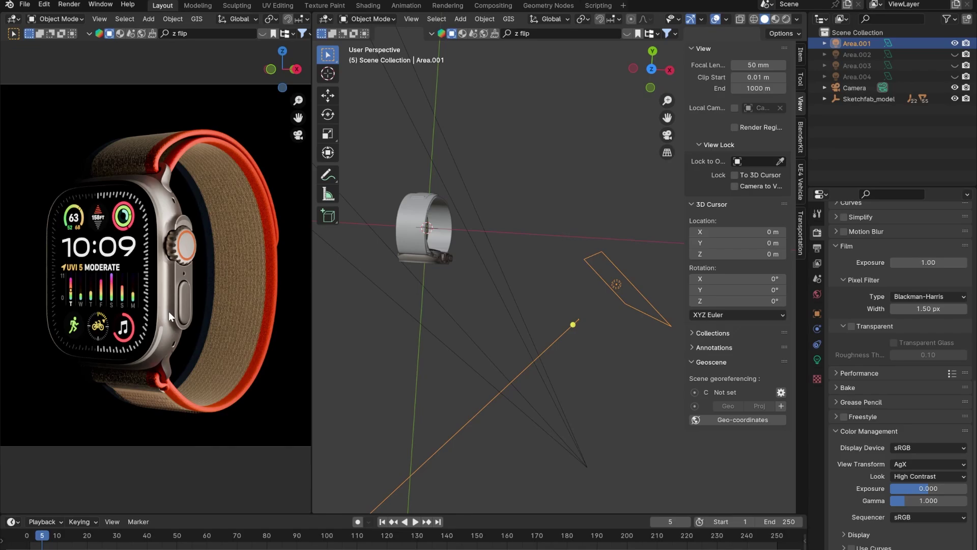
{"action": "middle_click_drag", "start_coordinate": [445, 209], "coordinate": [512, 269]}
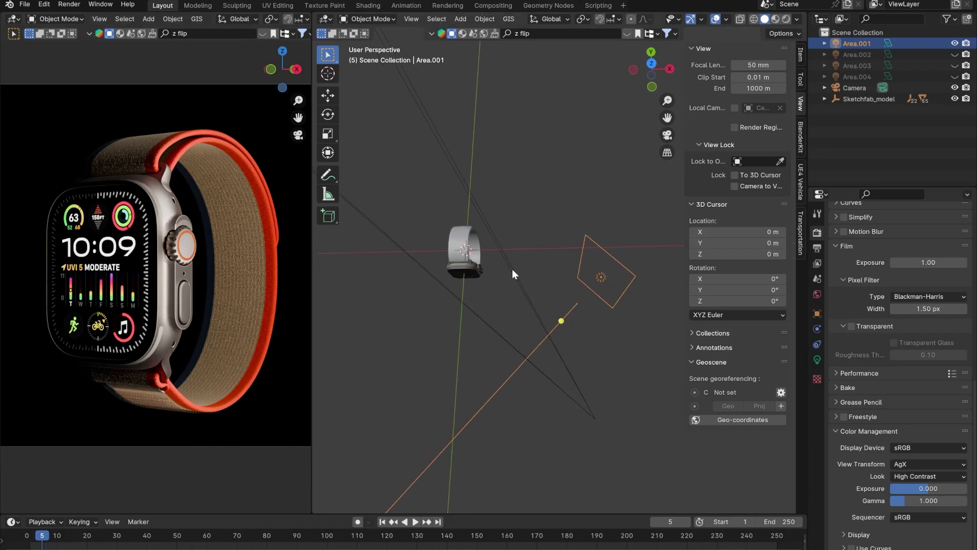
{"action": "middle_click_drag", "start_coordinate": [524, 342], "coordinate": [566, 328]}
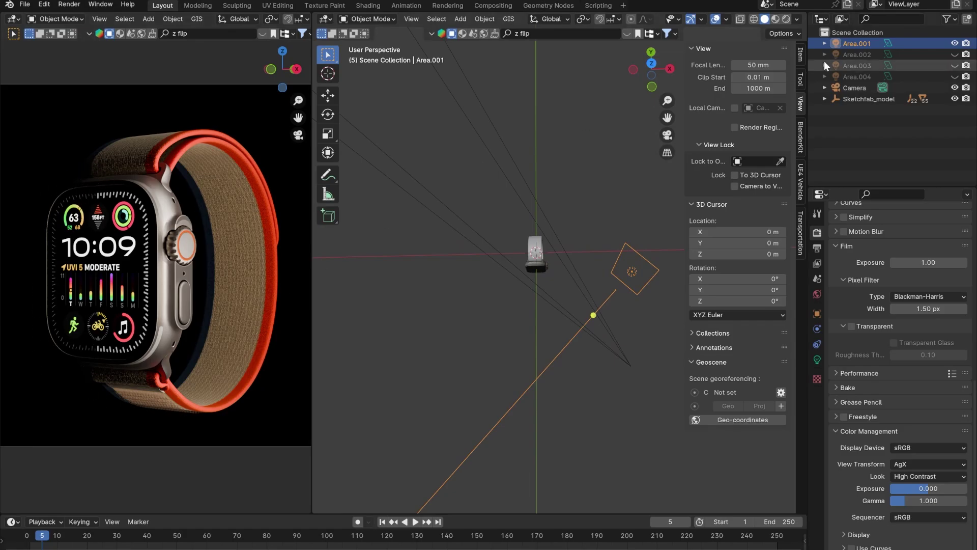
{"action": "left_click", "coordinate": [954, 65]}
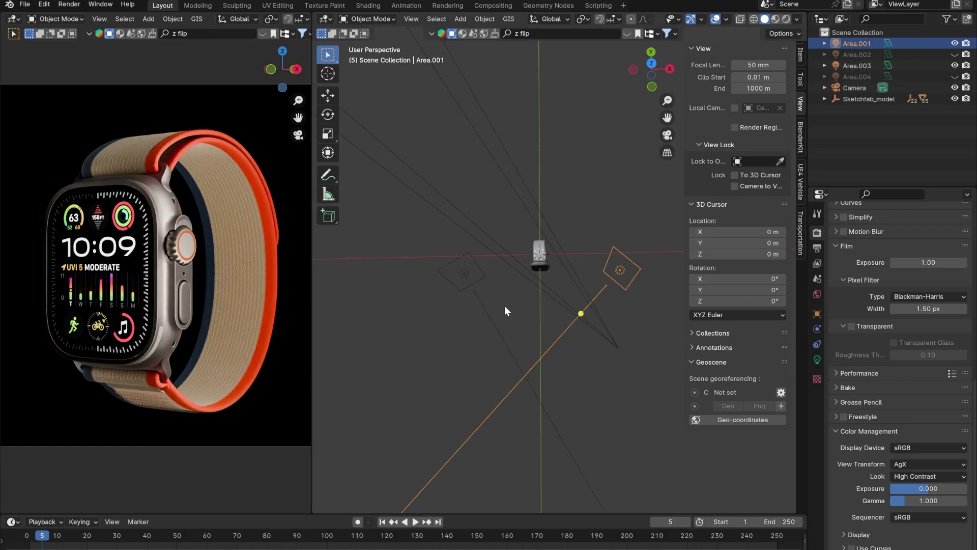
{"action": "middle_click_drag", "start_coordinate": [627, 247], "coordinate": [614, 269]}
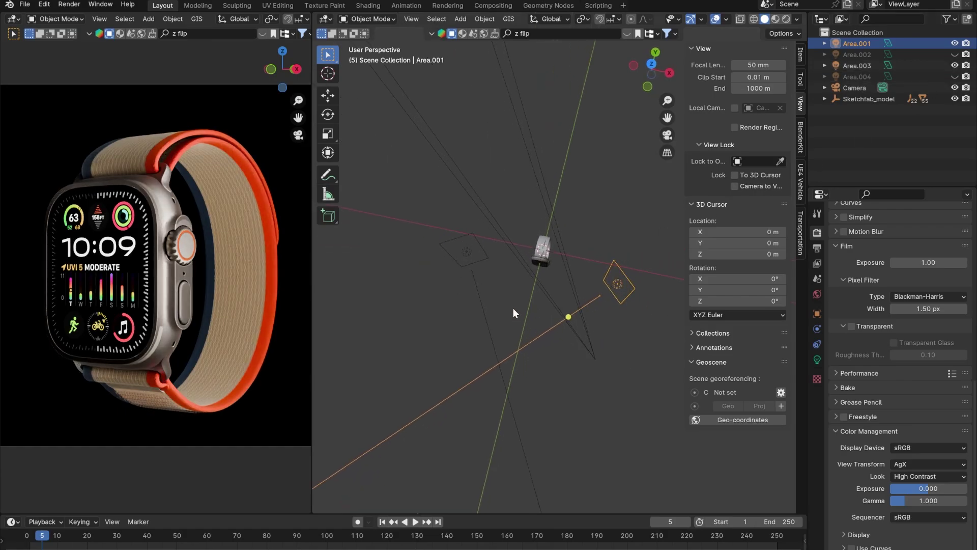
{"action": "mouse_move", "coordinate": [513, 308]}
{"action": "middle_mouse_down", "text": "alt"}
{"action": "mouse_move", "coordinate": [676, 264]}
{"action": "mouse_move", "coordinate": [526, 284]}
{"action": "middle_mouse_up", "text": "alt"}
{"action": "scroll", "coordinate": [454, 264], "scroll_direction": "up", "scroll_amount": 4}
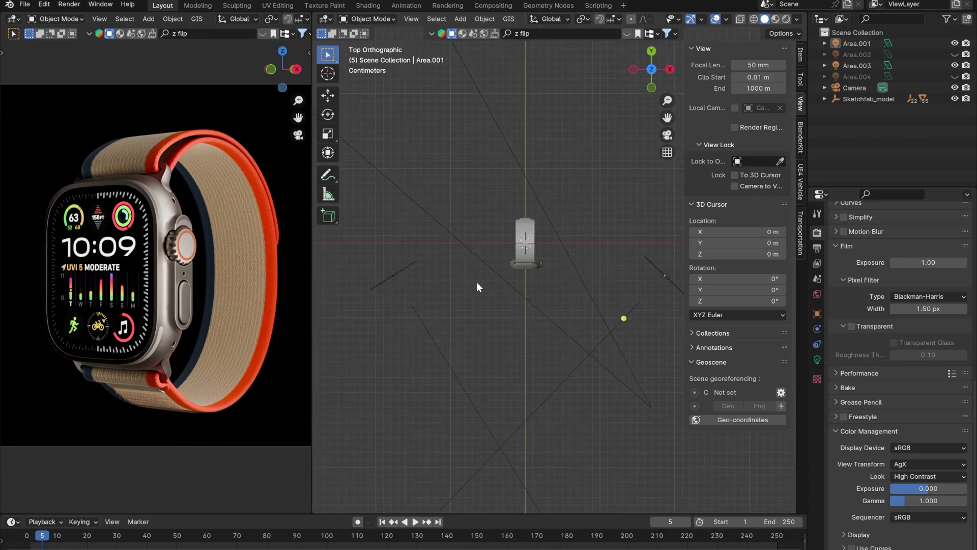
{"action": "left_click", "coordinate": [370, 284]}
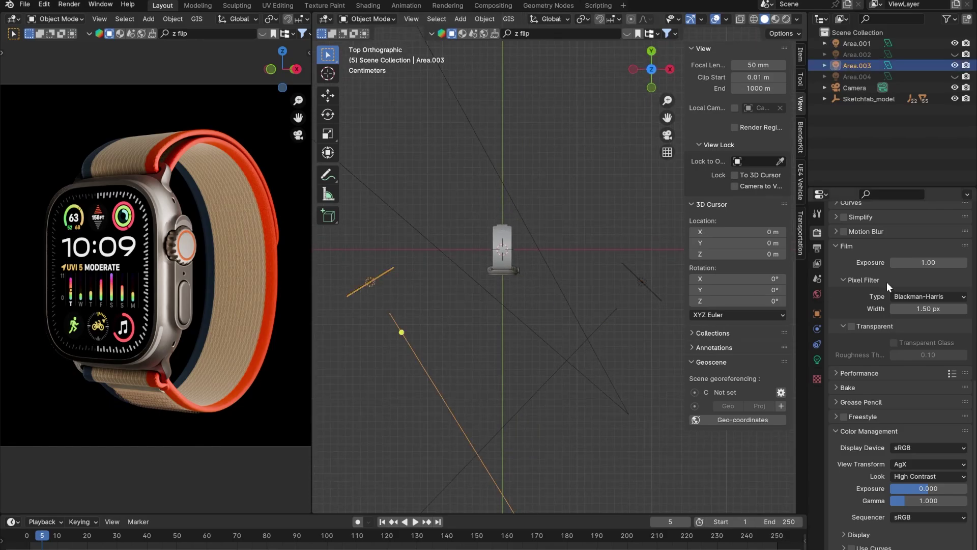
{"action": "left_click", "coordinate": [817, 359]}
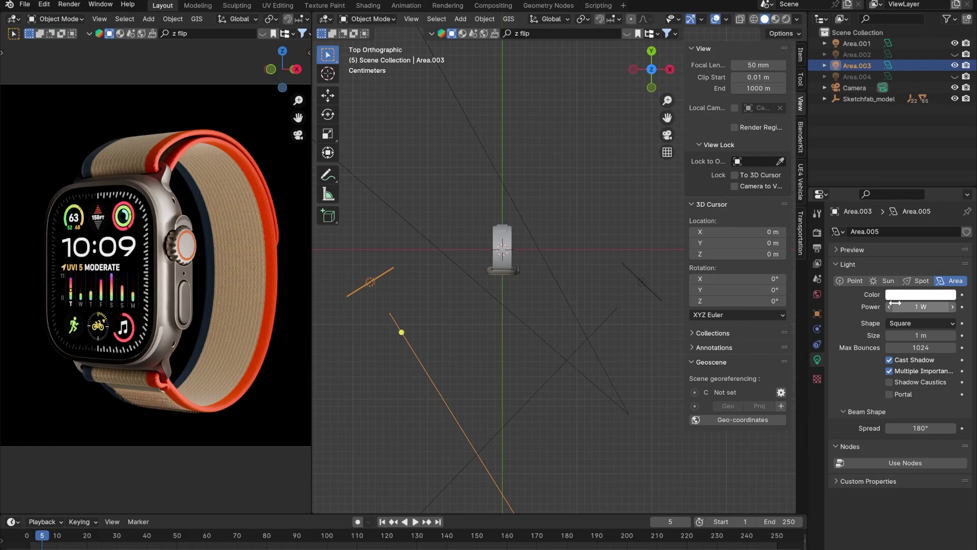
{"action": "left_click", "coordinate": [641, 284]}
{"action": "left_click", "coordinate": [640, 365]}
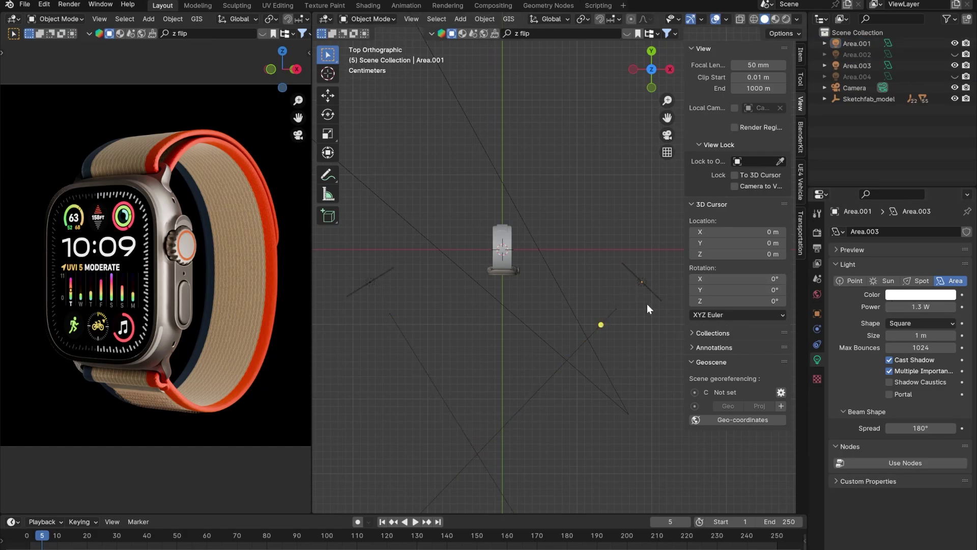
{"action": "key", "text": "ctrl+z"}
{"action": "left_click", "coordinate": [655, 337]}
{"action": "scroll", "coordinate": [490, 254], "scroll_direction": "down", "scroll_amount": 2}
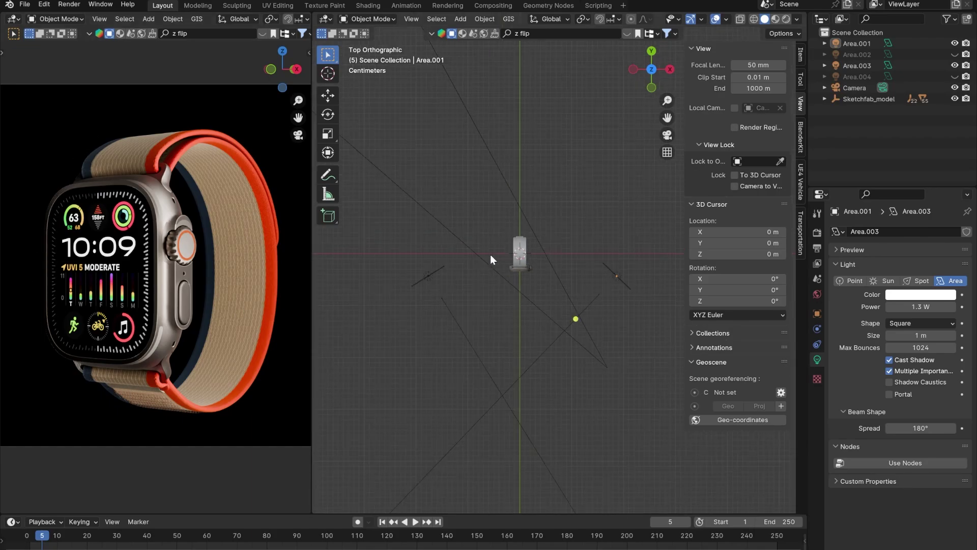
{"action": "left_click", "coordinate": [954, 77]}
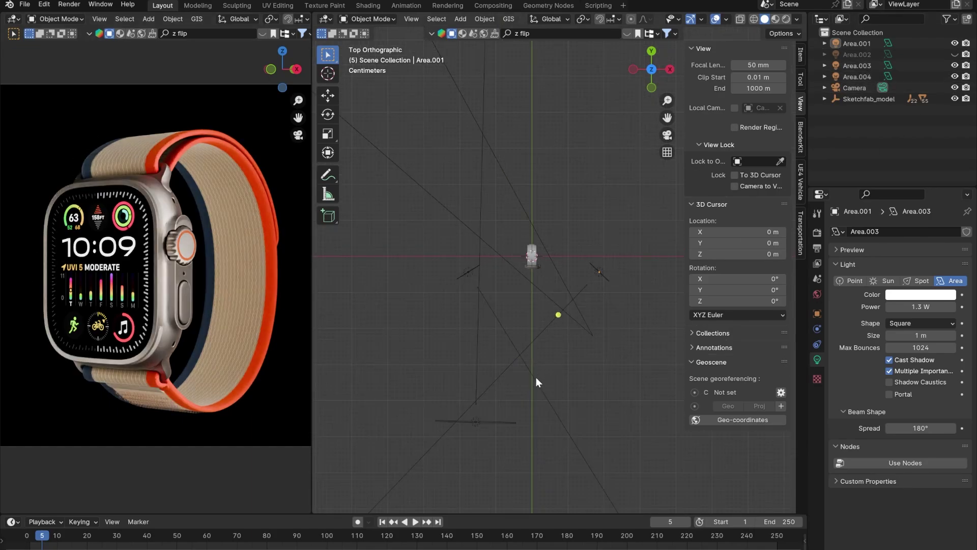
{"action": "middle_click_drag", "start_coordinate": [536, 377], "coordinate": [476, 358]}
{"action": "left_click", "coordinate": [476, 358]}
{"action": "mouse_move", "coordinate": [527, 393]}
{"action": "middle_mouse_down"}
{"action": "mouse_move", "coordinate": [541, 323]}
{"action": "mouse_move", "coordinate": [518, 341]}
{"action": "mouse_move", "coordinate": [534, 333]}
{"action": "middle_mouse_up"}
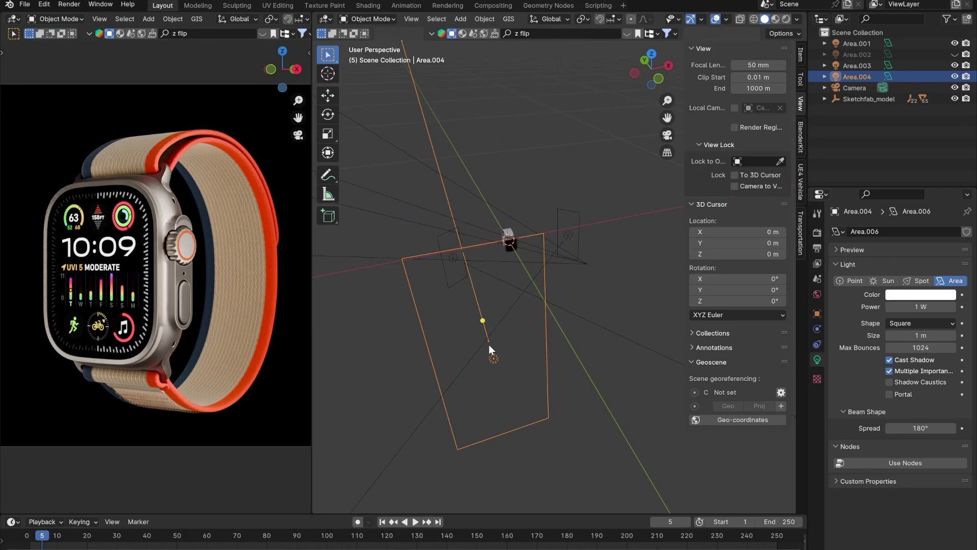
{"action": "middle_click_drag", "start_coordinate": [552, 289], "coordinate": [535, 295]}
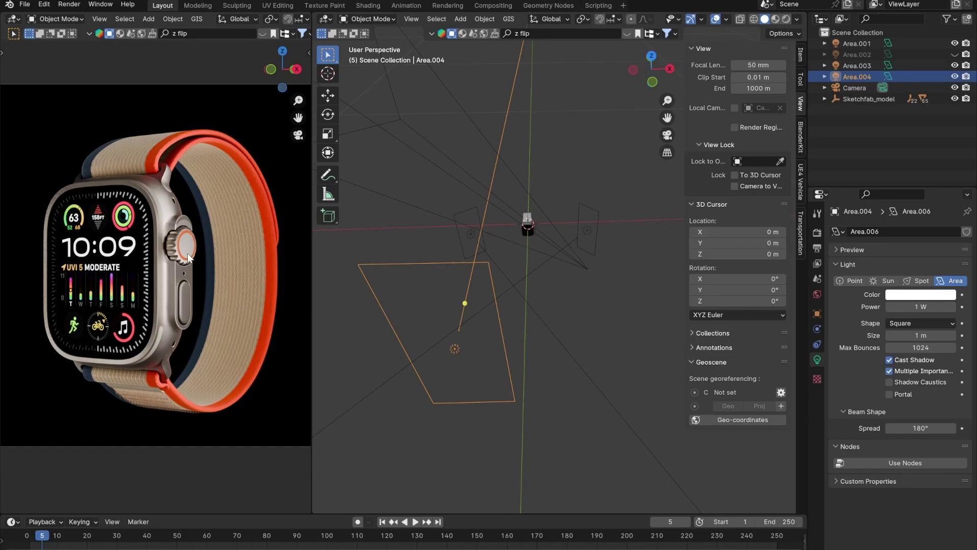
{"action": "mouse_move", "coordinate": [534, 306]}
{"action": "middle_mouse_down"}
{"action": "mouse_move", "coordinate": [560, 304]}
{"action": "mouse_move", "coordinate": [344, 335]}
{"action": "mouse_move", "coordinate": [484, 287]}
{"action": "middle_mouse_up"}
{"action": "key", "text": "KP_7"}
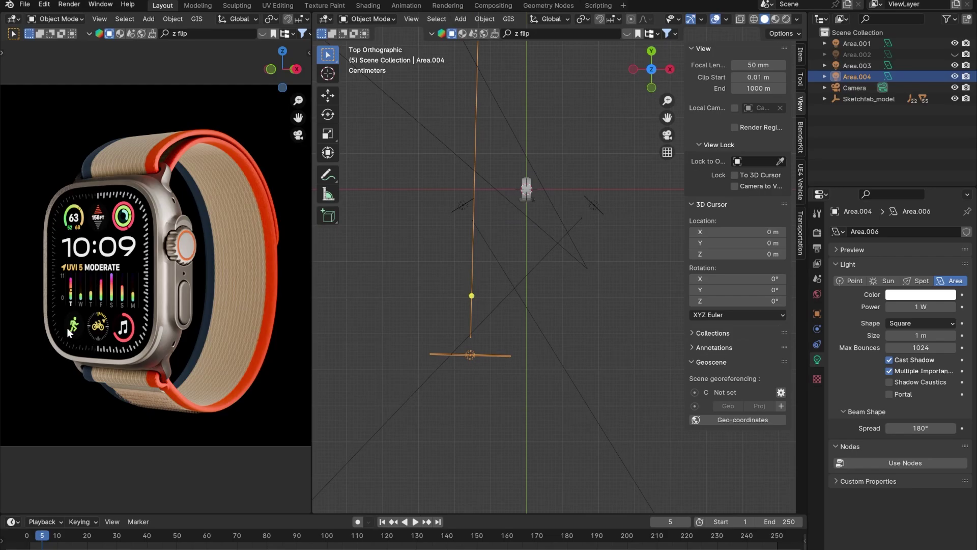
{"action": "key", "text": "g"}
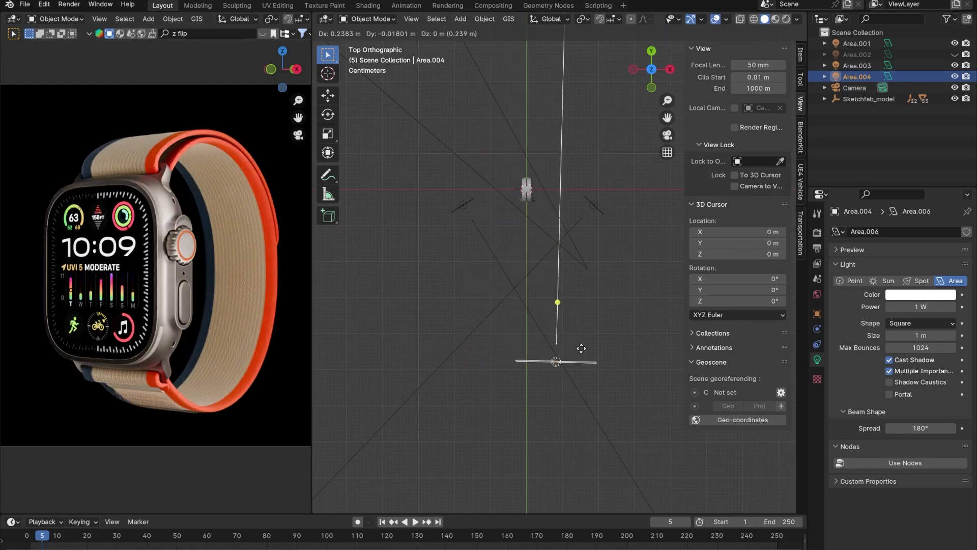
{"action": "left_click", "coordinate": [583, 354]}
{"action": "key", "text": "ctrl+z"}
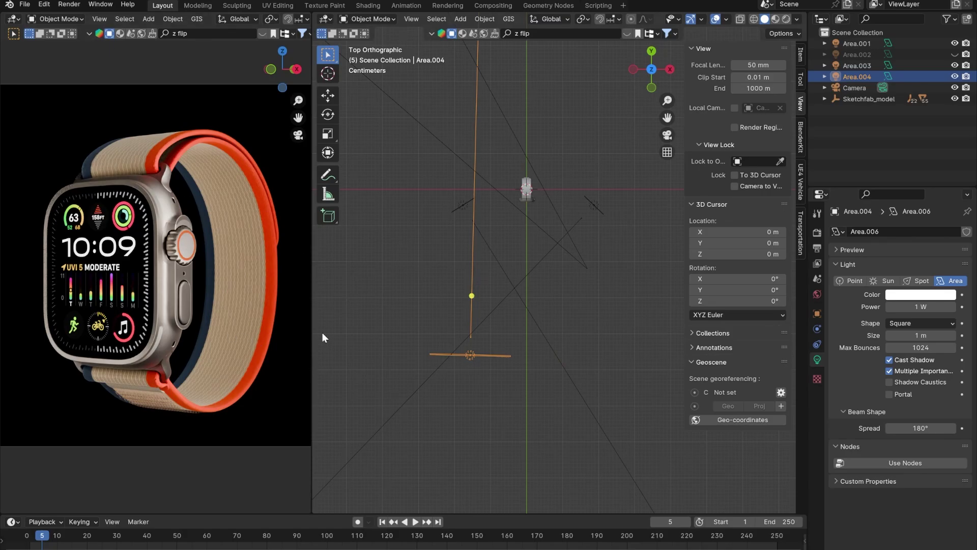
{"action": "middle_click_drag", "start_coordinate": [323, 337], "coordinate": [288, 249]}
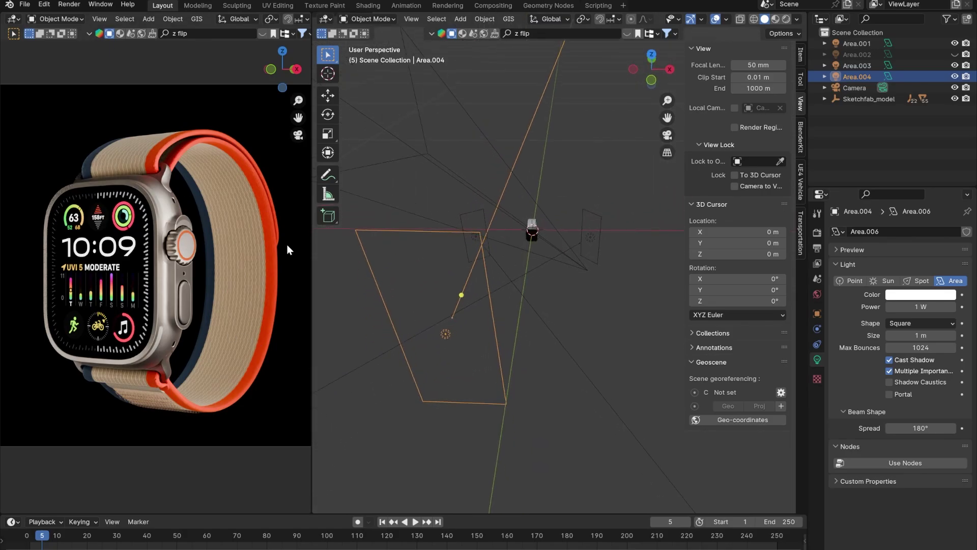
{"action": "mouse_move", "coordinate": [128, 250]}
{"action": "middle_mouse_down"}
{"action": "mouse_move", "coordinate": [152, 273]}
{"action": "mouse_move", "coordinate": [238, 285]}
{"action": "mouse_move", "coordinate": [135, 305]}
{"action": "mouse_move", "coordinate": [212, 302]}
{"action": "mouse_move", "coordinate": [112, 289]}
{"action": "mouse_move", "coordinate": [98, 215]}
{"action": "mouse_move", "coordinate": [129, 208]}
{"action": "mouse_move", "coordinate": [142, 182]}
{"action": "mouse_move", "coordinate": [115, 307]}
{"action": "mouse_move", "coordinate": [26, 269]}
{"action": "mouse_move", "coordinate": [115, 295]}
{"action": "mouse_move", "coordinate": [520, 229]}
{"action": "mouse_move", "coordinate": [497, 268]}
{"action": "mouse_move", "coordinate": [503, 244]}
{"action": "mouse_move", "coordinate": [543, 381]}
{"action": "mouse_move", "coordinate": [534, 425]}
{"action": "mouse_move", "coordinate": [579, 366]}
{"action": "mouse_move", "coordinate": [631, 337]}
{"action": "mouse_move", "coordinate": [558, 187]}
{"action": "middle_mouse_up"}
Select the Area.002 light and orbit the watch preview and scene around it
{"action": "left_click", "coordinate": [492, 252]}
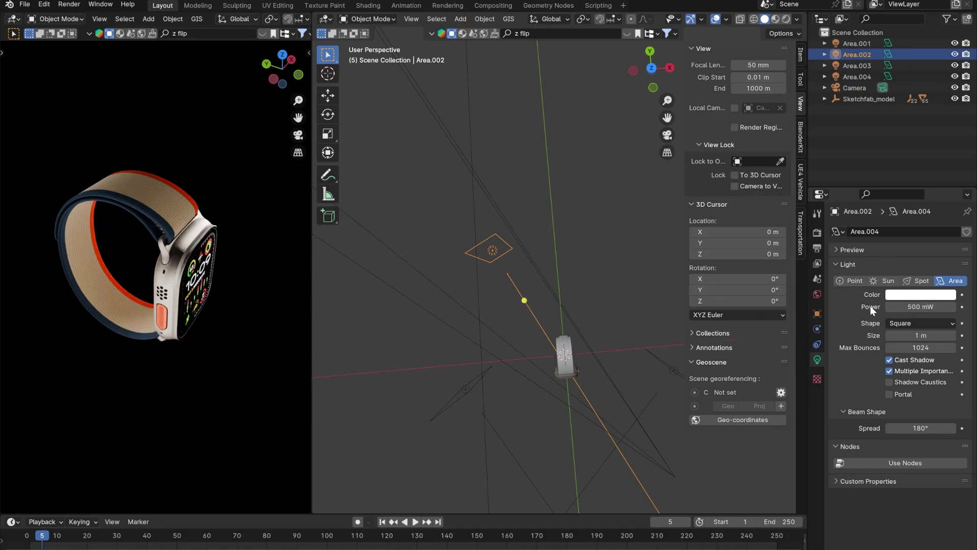
{"action": "mouse_move", "coordinate": [225, 294]}
{"action": "middle_mouse_down"}
{"action": "mouse_move", "coordinate": [206, 293]}
{"action": "mouse_move", "coordinate": [257, 271]}
{"action": "mouse_move", "coordinate": [74, 304]}
{"action": "mouse_move", "coordinate": [116, 284]}
{"action": "mouse_move", "coordinate": [52, 284]}
{"action": "mouse_move", "coordinate": [85, 288]}
{"action": "middle_mouse_up"}
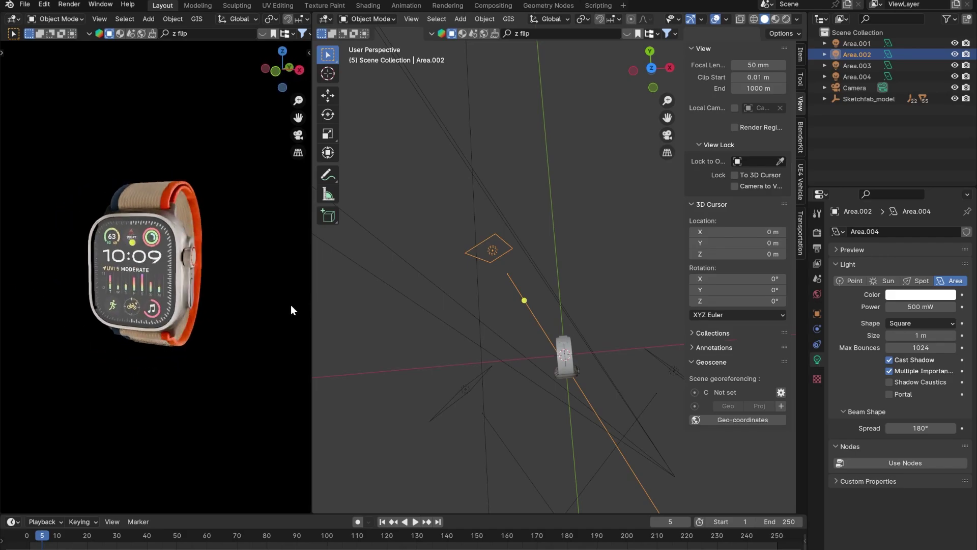
{"action": "mouse_move", "coordinate": [291, 309]}
{"action": "middle_mouse_down"}
{"action": "mouse_move", "coordinate": [192, 325]}
{"action": "mouse_move", "coordinate": [110, 298]}
{"action": "mouse_move", "coordinate": [198, 291]}
{"action": "mouse_move", "coordinate": [272, 308]}
{"action": "mouse_move", "coordinate": [199, 303]}
{"action": "mouse_move", "coordinate": [277, 323]}
{"action": "mouse_move", "coordinate": [251, 356]}
{"action": "mouse_move", "coordinate": [162, 298]}
{"action": "mouse_move", "coordinate": [36, 252]}
{"action": "middle_mouse_up"}
{"action": "scroll", "coordinate": [559, 303], "scroll_direction": "down", "scroll_amount": 1}
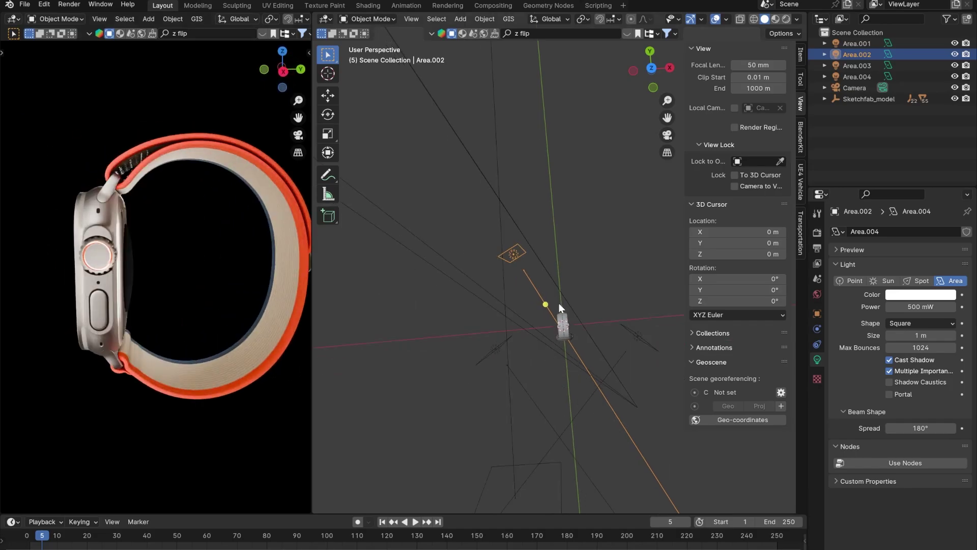
{"action": "middle_click_drag", "start_coordinate": [559, 304], "coordinate": [557, 311]}
View the watch through the scene camera, deselect Area.002, and adjust the framing
{"action": "left_click", "coordinate": [298, 134]}
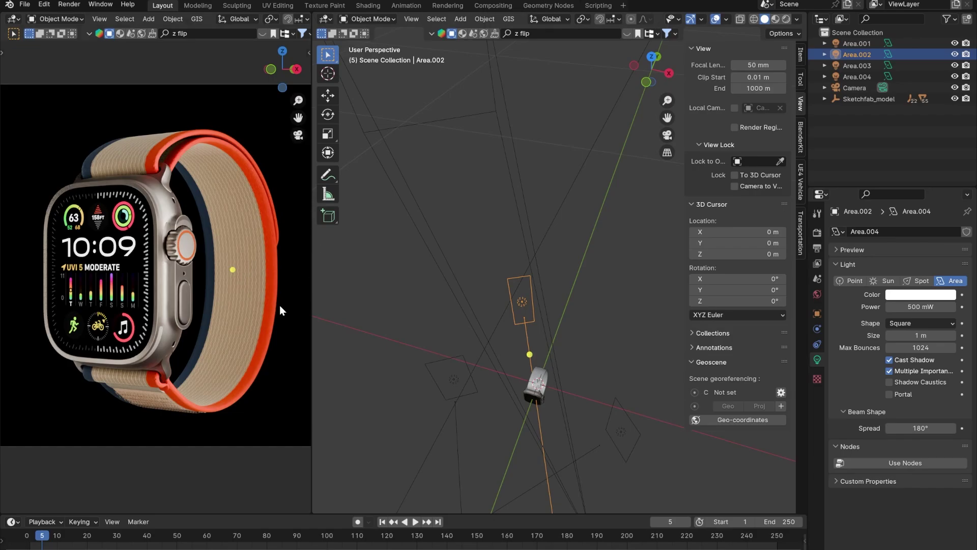
{"action": "mouse_move", "coordinate": [535, 367]}
{"action": "middle_mouse_down"}
{"action": "mouse_move", "coordinate": [568, 407]}
{"action": "mouse_move", "coordinate": [604, 419]}
{"action": "mouse_move", "coordinate": [499, 332]}
{"action": "mouse_move", "coordinate": [592, 253]}
{"action": "middle_mouse_up"}
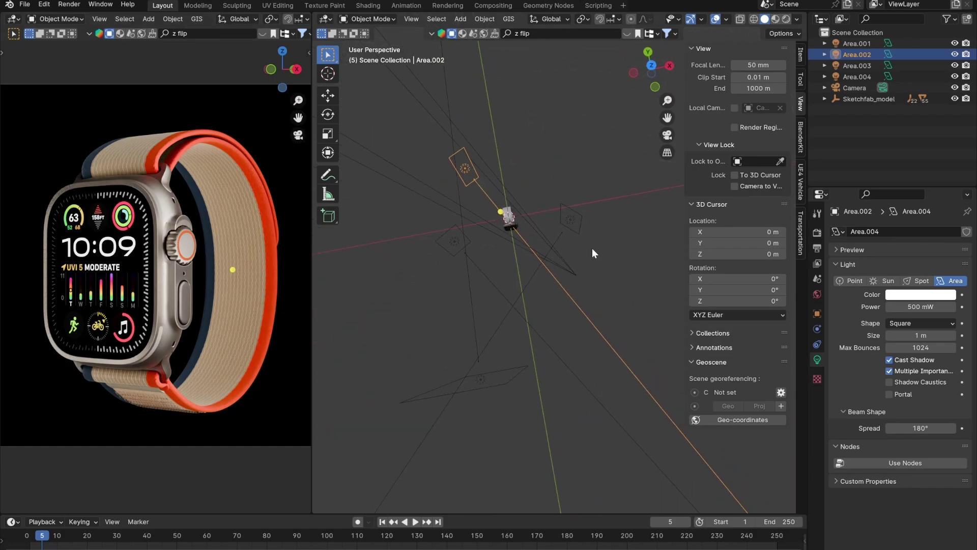
{"action": "scroll", "coordinate": [249, 441], "scroll_direction": "down", "scroll_amount": 2}
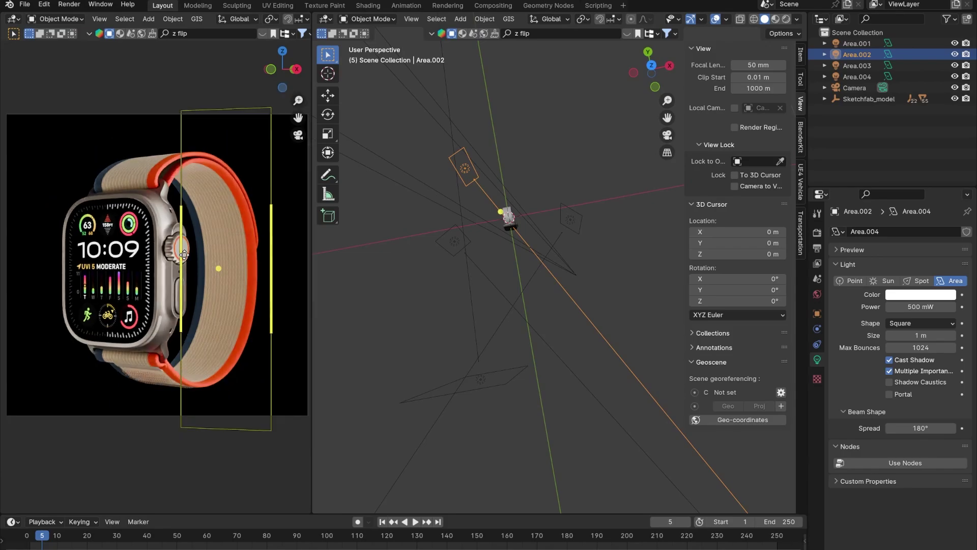
{"action": "left_click", "coordinate": [415, 335]}
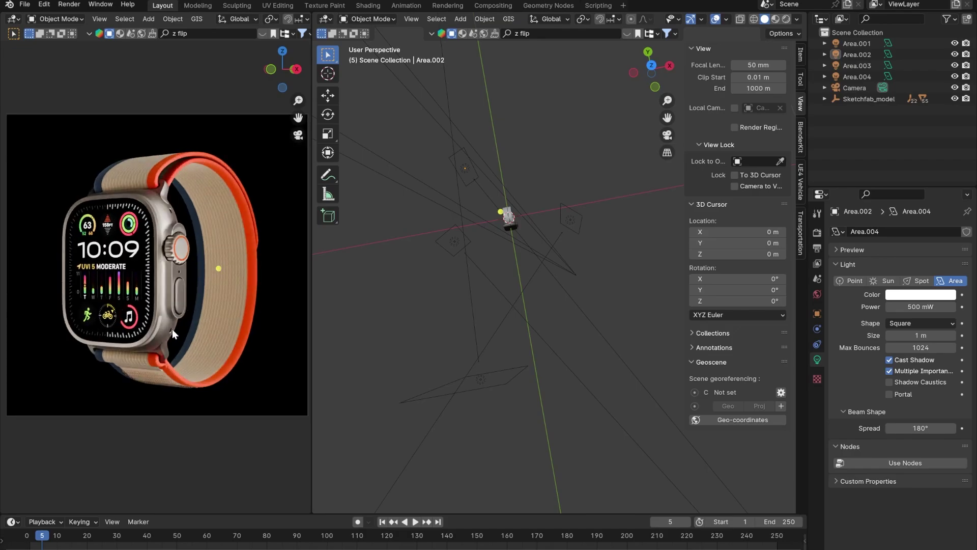
{"action": "scroll", "coordinate": [171, 329], "scroll_direction": "up", "scroll_amount": 1}
{"action": "scroll", "coordinate": [172, 329], "scroll_direction": "up", "scroll_amount": 1}
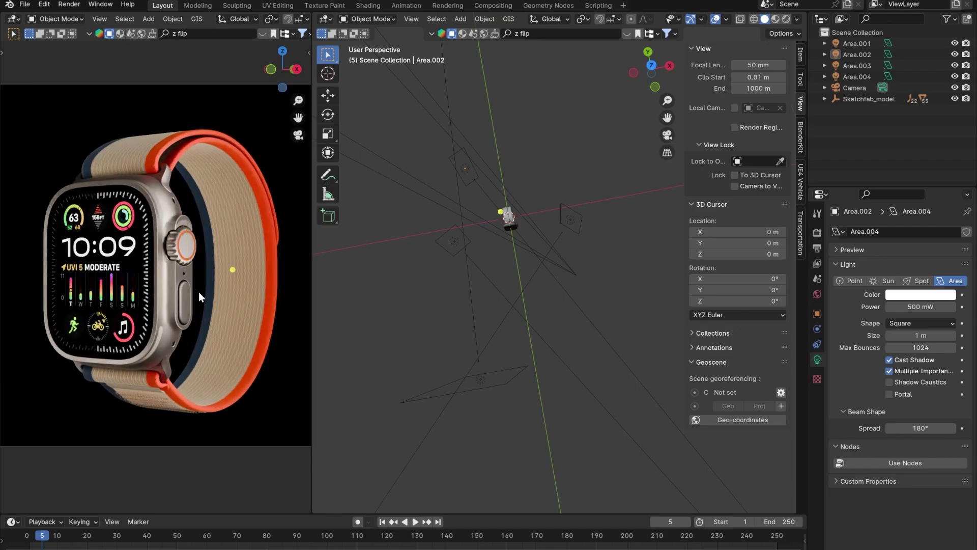
{"action": "middle_click_drag", "start_coordinate": [199, 292], "coordinate": [190, 293]}
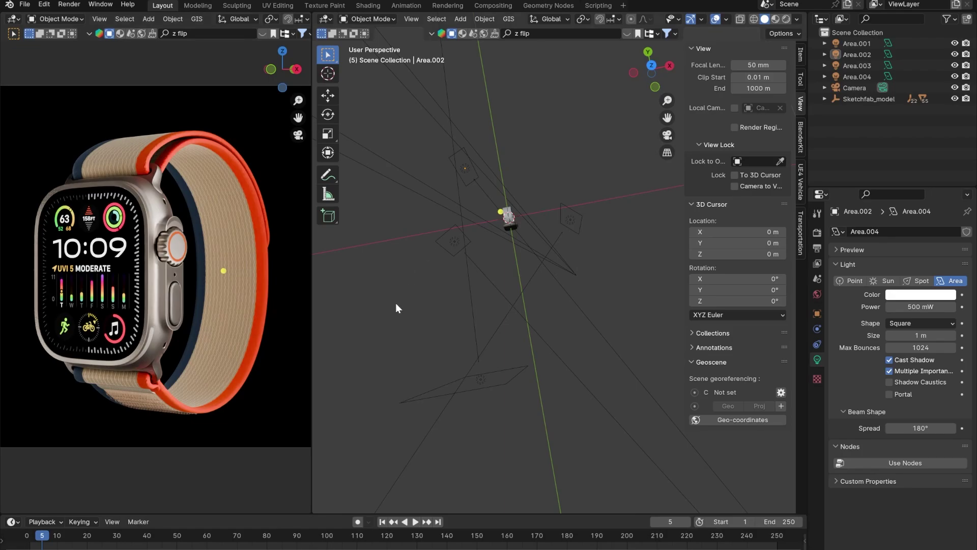
{"action": "mouse_move", "coordinate": [415, 299]}
{"action": "middle_mouse_down"}
{"action": "mouse_move", "coordinate": [504, 269]}
{"action": "mouse_move", "coordinate": [436, 179]}
{"action": "mouse_move", "coordinate": [435, 162]}
{"action": "mouse_move", "coordinate": [443, 192]}
{"action": "mouse_move", "coordinate": [552, 283]}
{"action": "middle_mouse_up"}
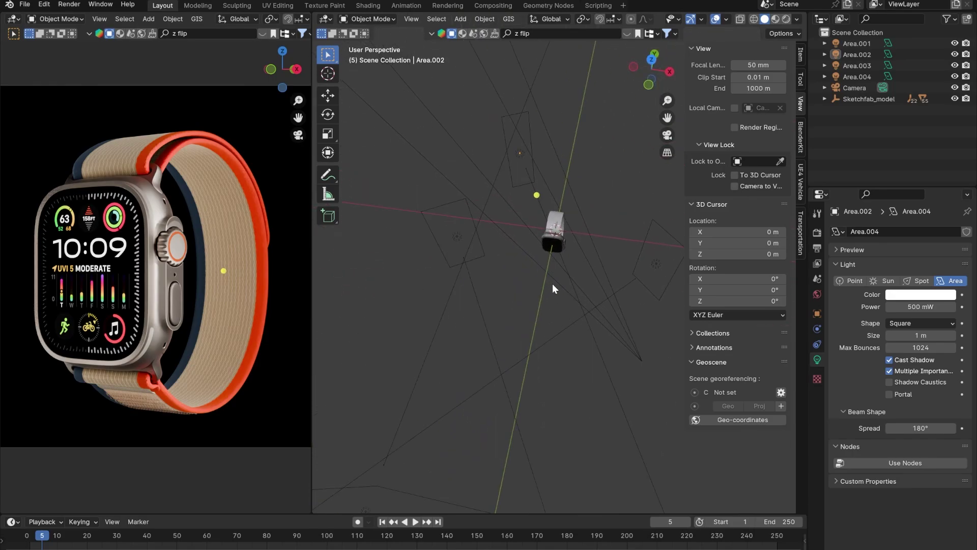
In Render Properties Color Management, keep AgX as the view transform
{"action": "left_click", "coordinate": [817, 232]}
{"action": "scroll", "coordinate": [867, 405], "scroll_direction": "down", "scroll_amount": 4}
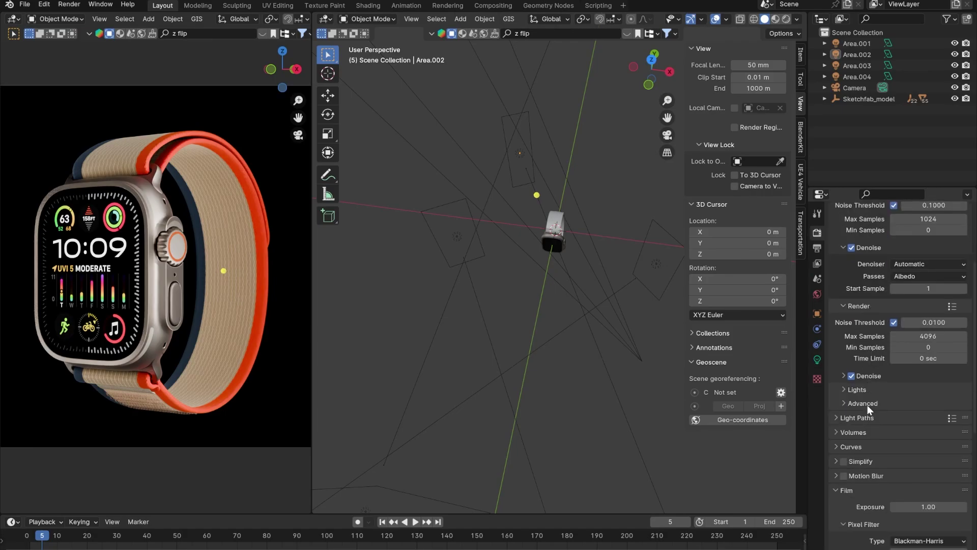
{"action": "scroll", "coordinate": [868, 408], "scroll_direction": "down", "scroll_amount": 1}
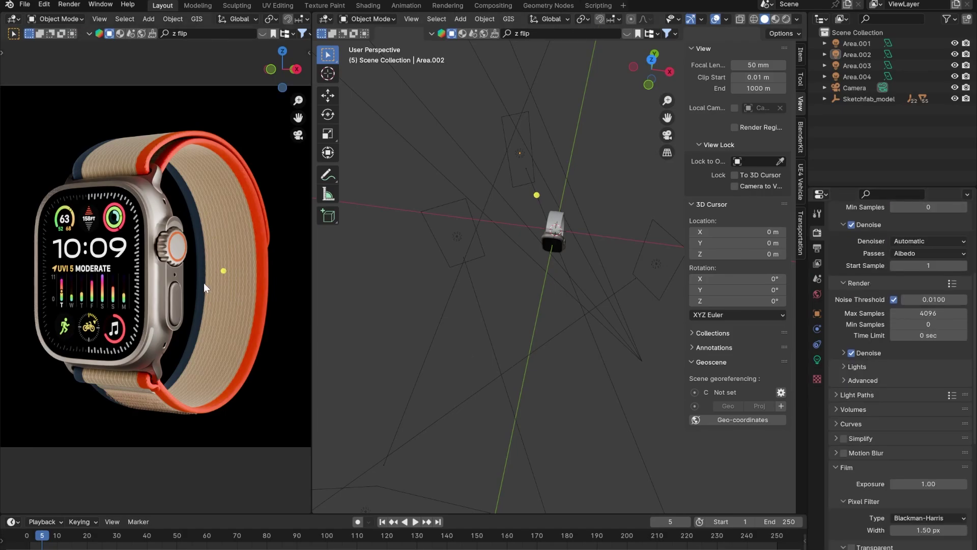
{"action": "scroll", "coordinate": [913, 438], "scroll_direction": "down", "scroll_amount": 5}
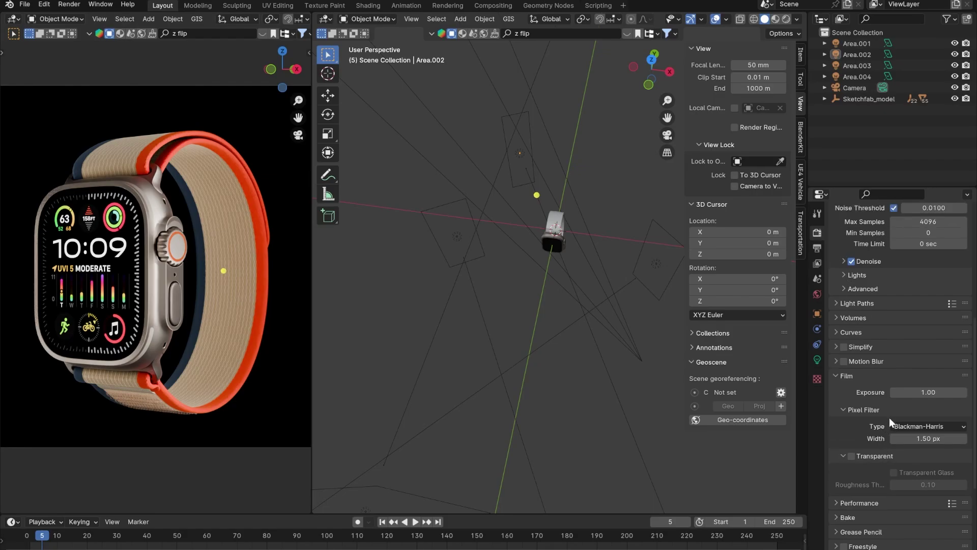
{"action": "scroll", "coordinate": [889, 419], "scroll_direction": "down", "scroll_amount": 4}
{"action": "scroll", "coordinate": [889, 419], "scroll_direction": "down", "scroll_amount": 1}
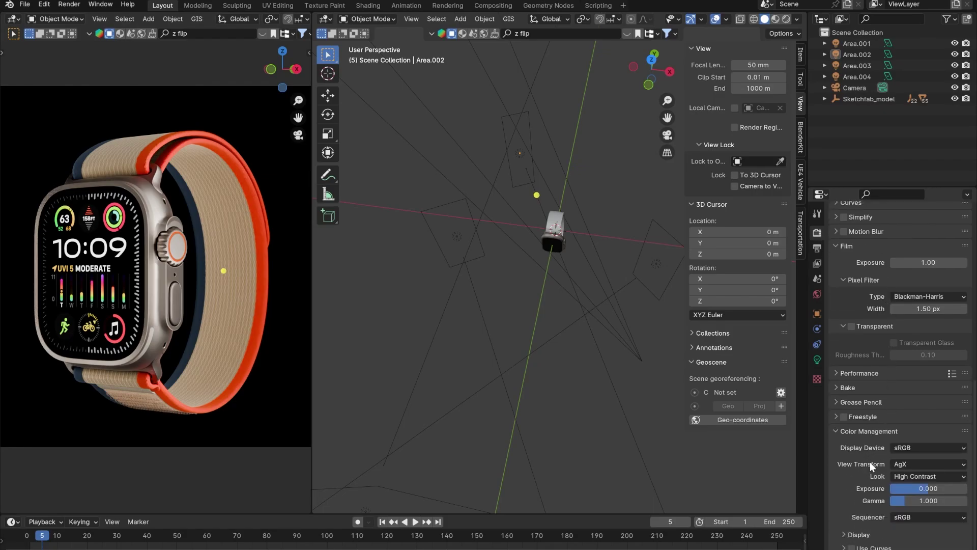
{"action": "left_click", "coordinate": [909, 463]}
{"action": "left_click", "coordinate": [904, 462]}
Compare the render with Look set to None, then restore High Contrast
{"action": "left_click", "coordinate": [898, 476]}
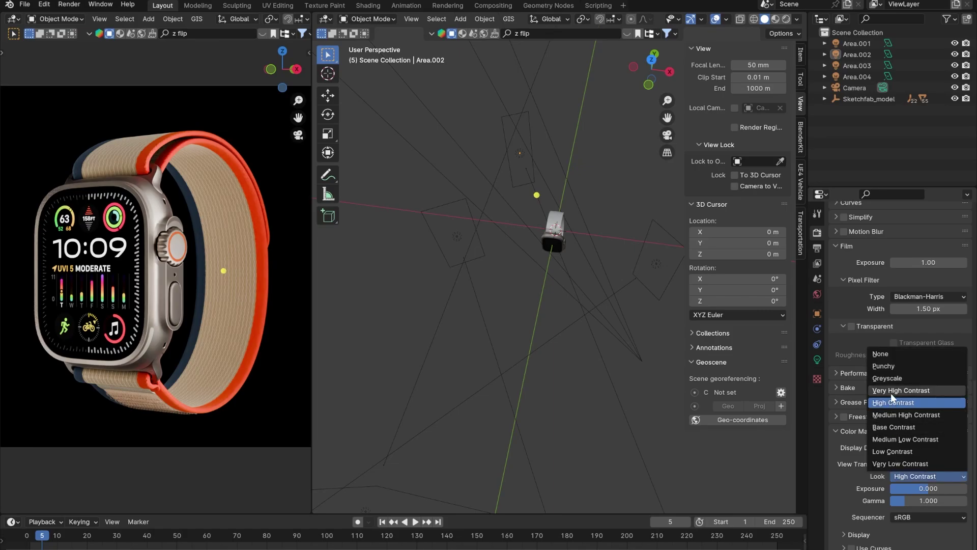
{"action": "left_click", "coordinate": [878, 355]}
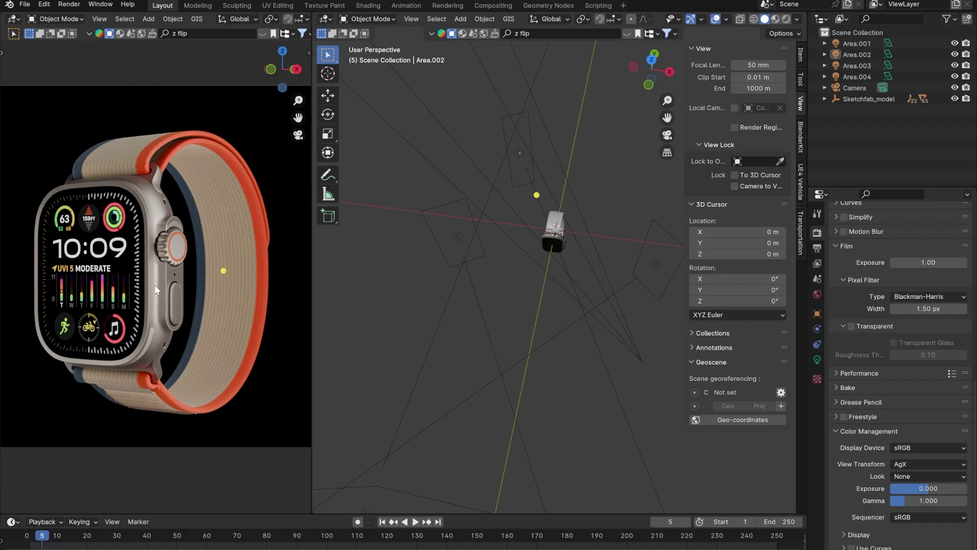
{"action": "left_click", "coordinate": [919, 473]}
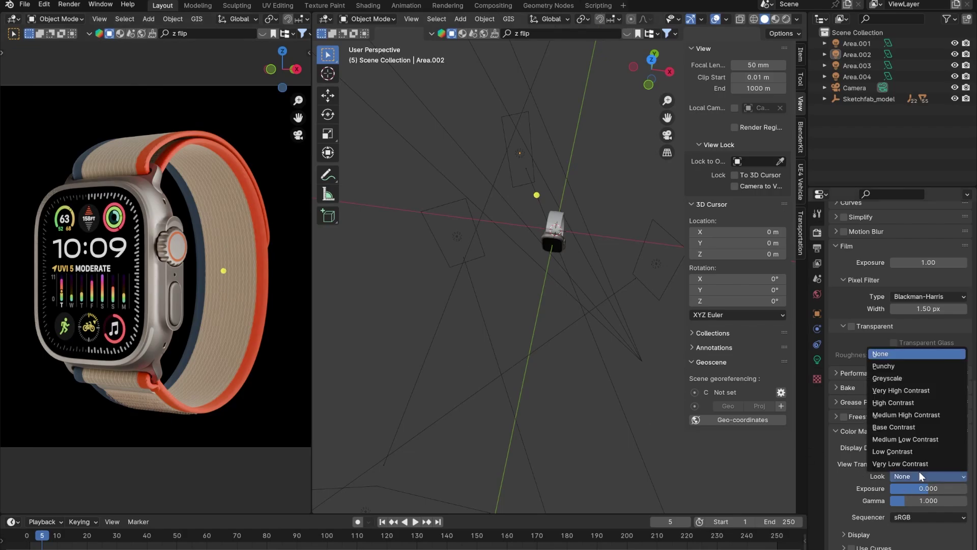
{"action": "left_click", "coordinate": [913, 400]}
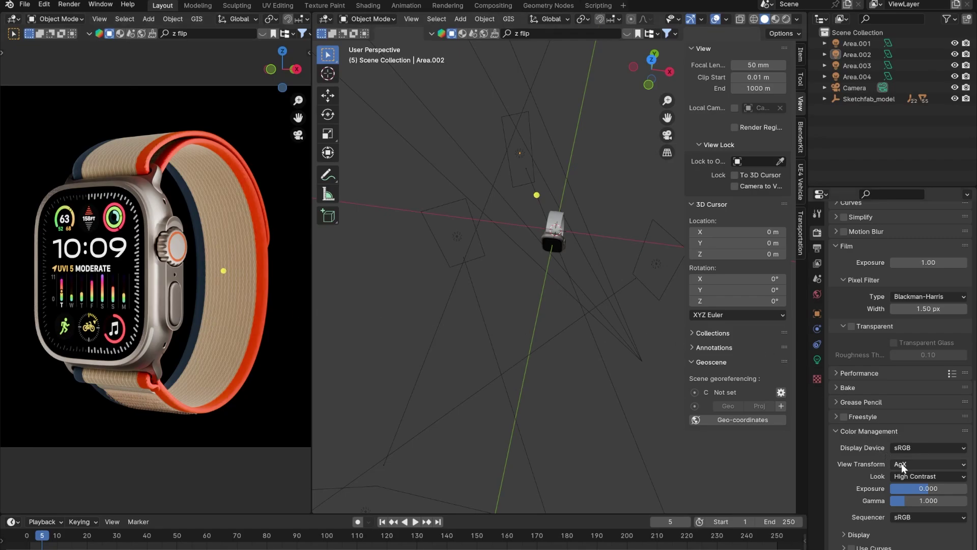
{"action": "left_click", "coordinate": [914, 467]}
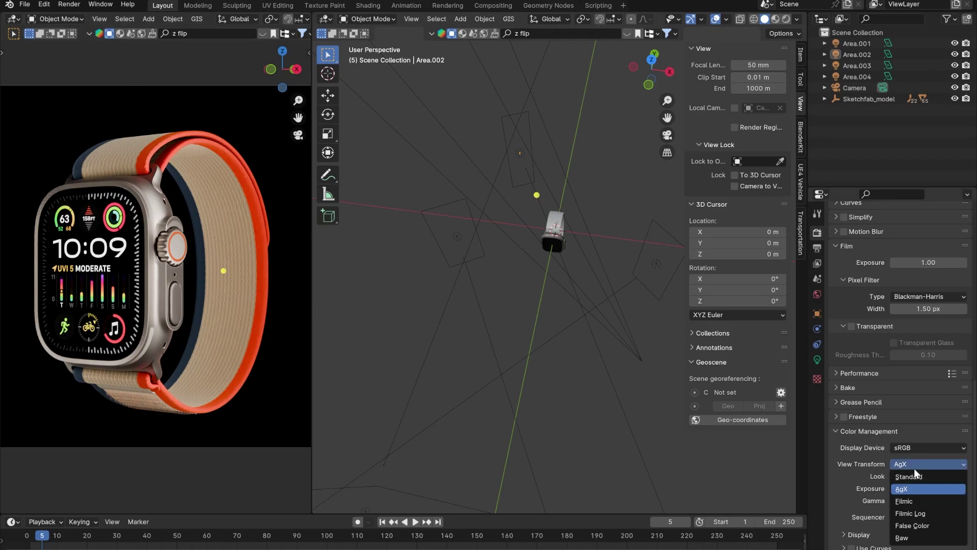
{"action": "left_click", "coordinate": [911, 500]}
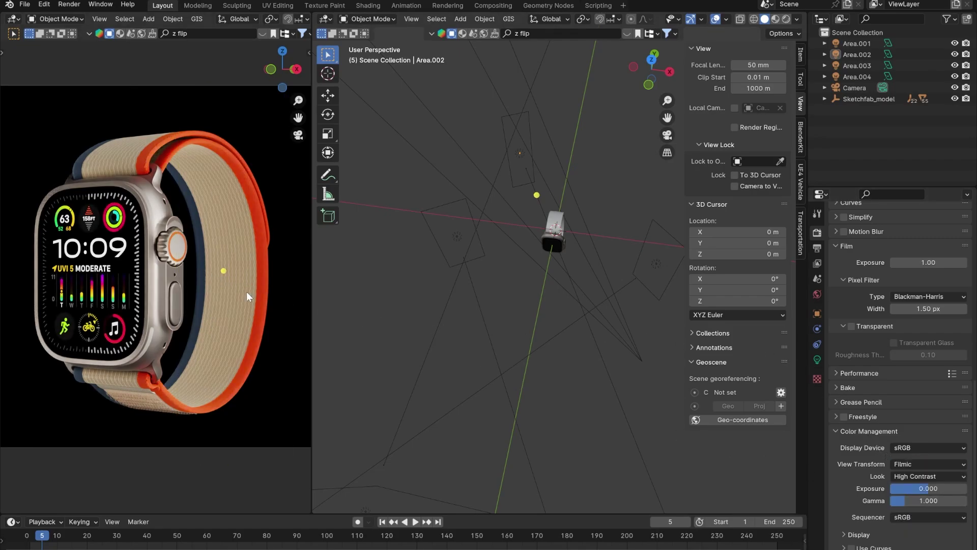
{"action": "left_click", "coordinate": [917, 464]}
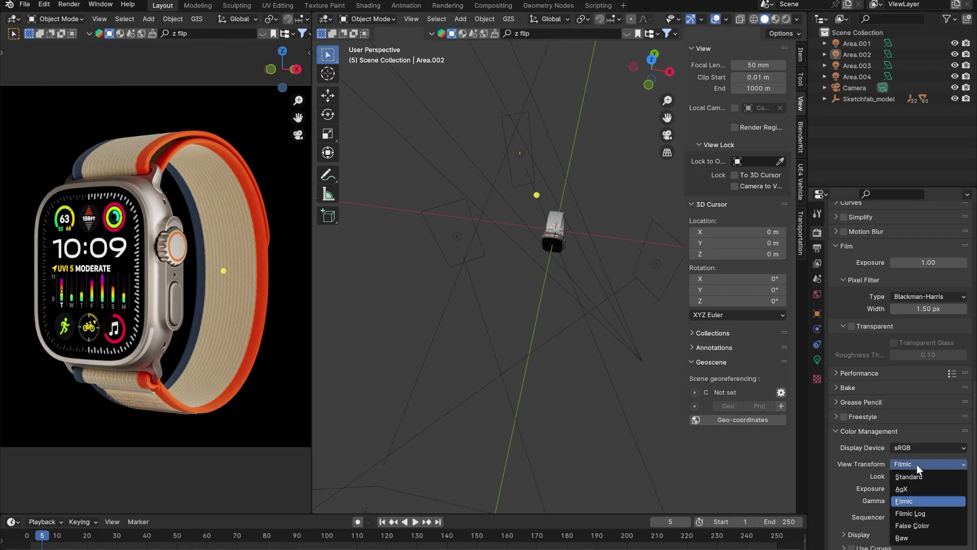
{"action": "left_click", "coordinate": [916, 487]}
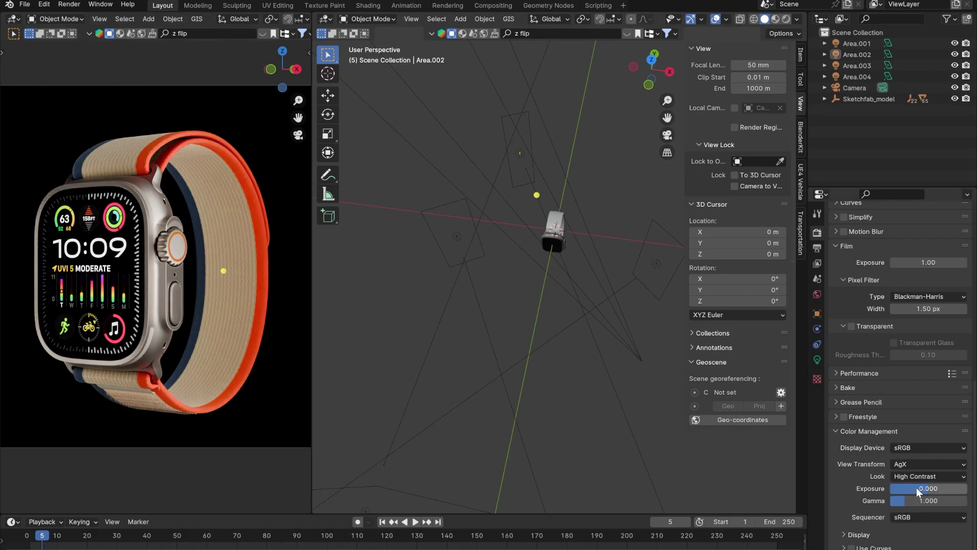